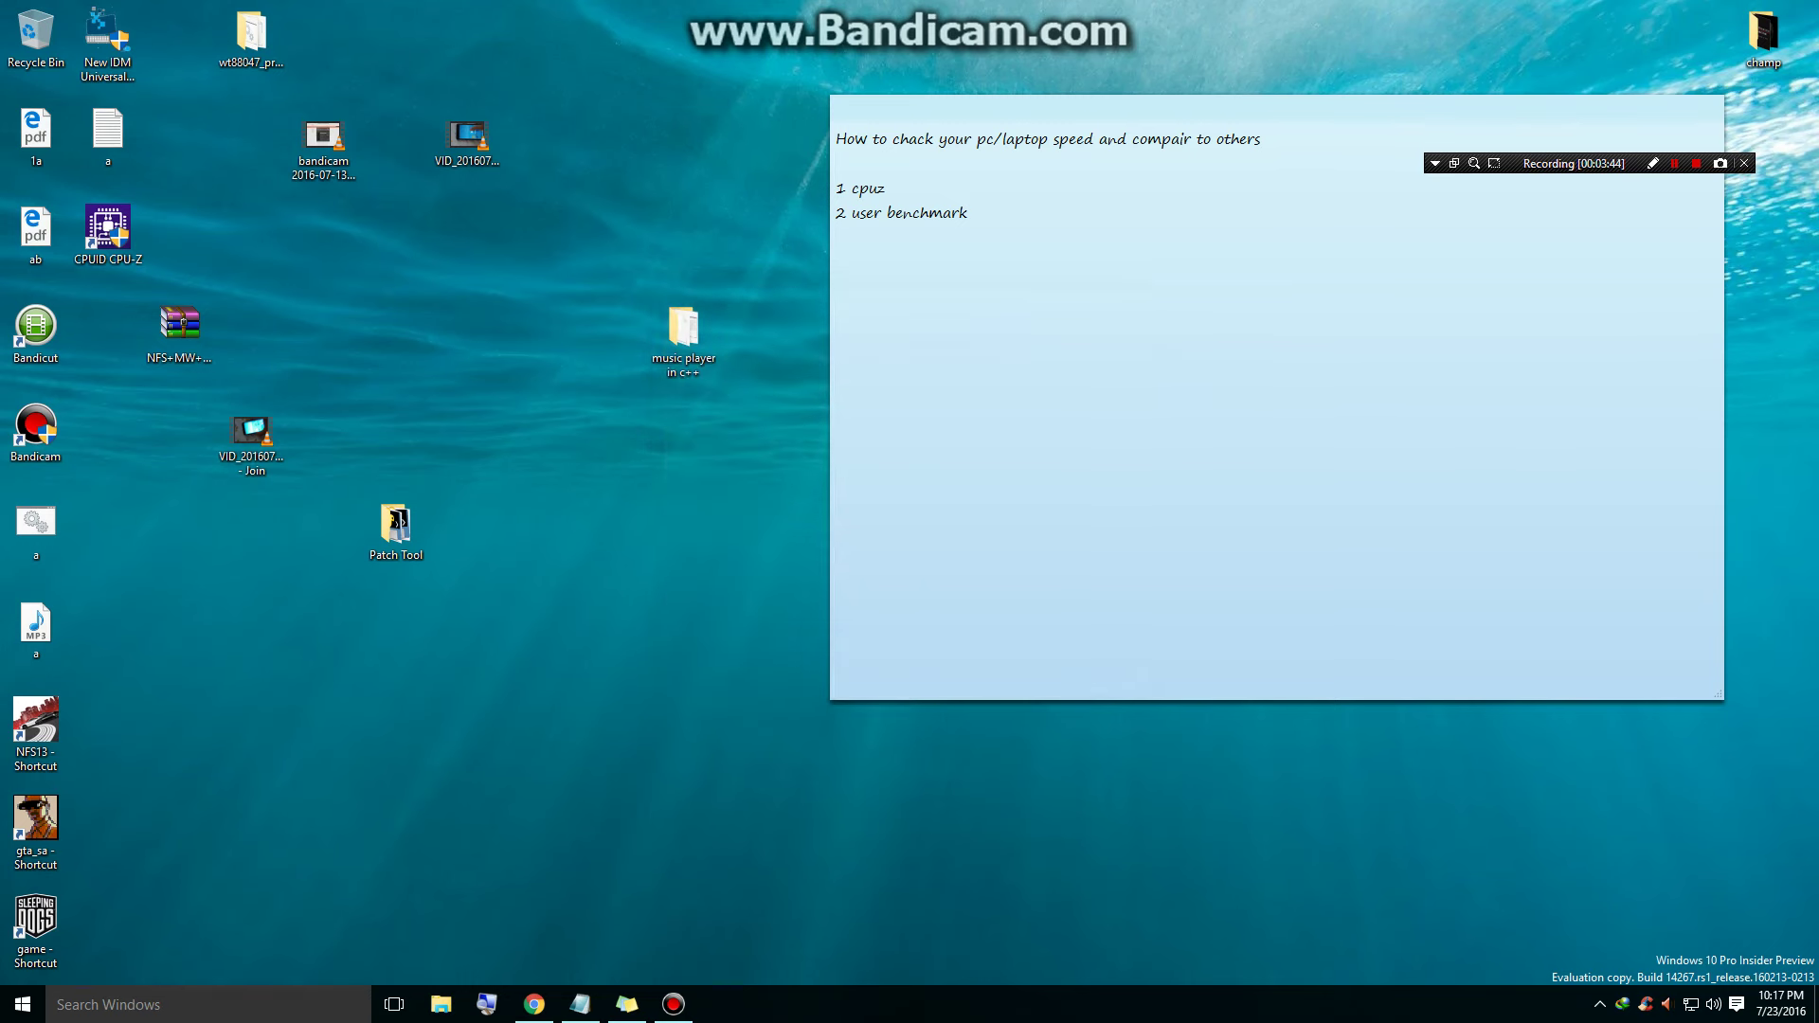
Launch the downloaded UserBenchMark.exe from Internet Download Manager and close the download manager window
double_click(1622, 1005)
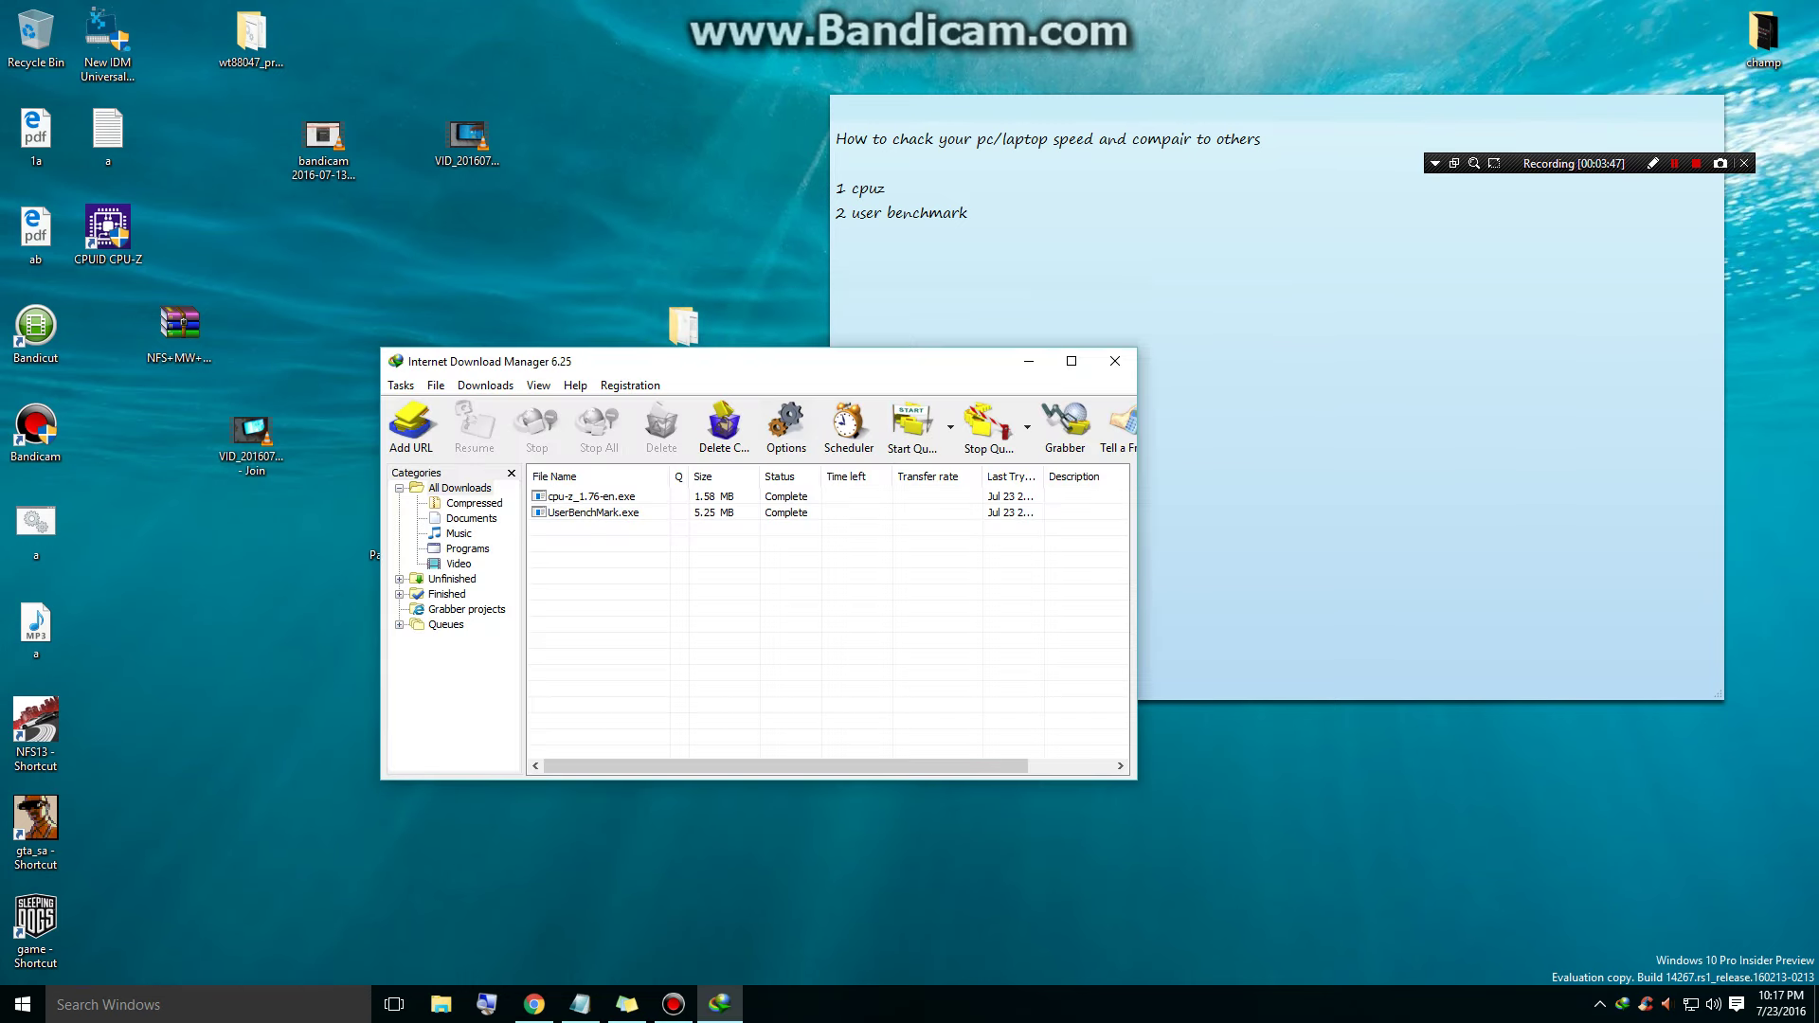
right_click(599, 512)
left_click(644, 526)
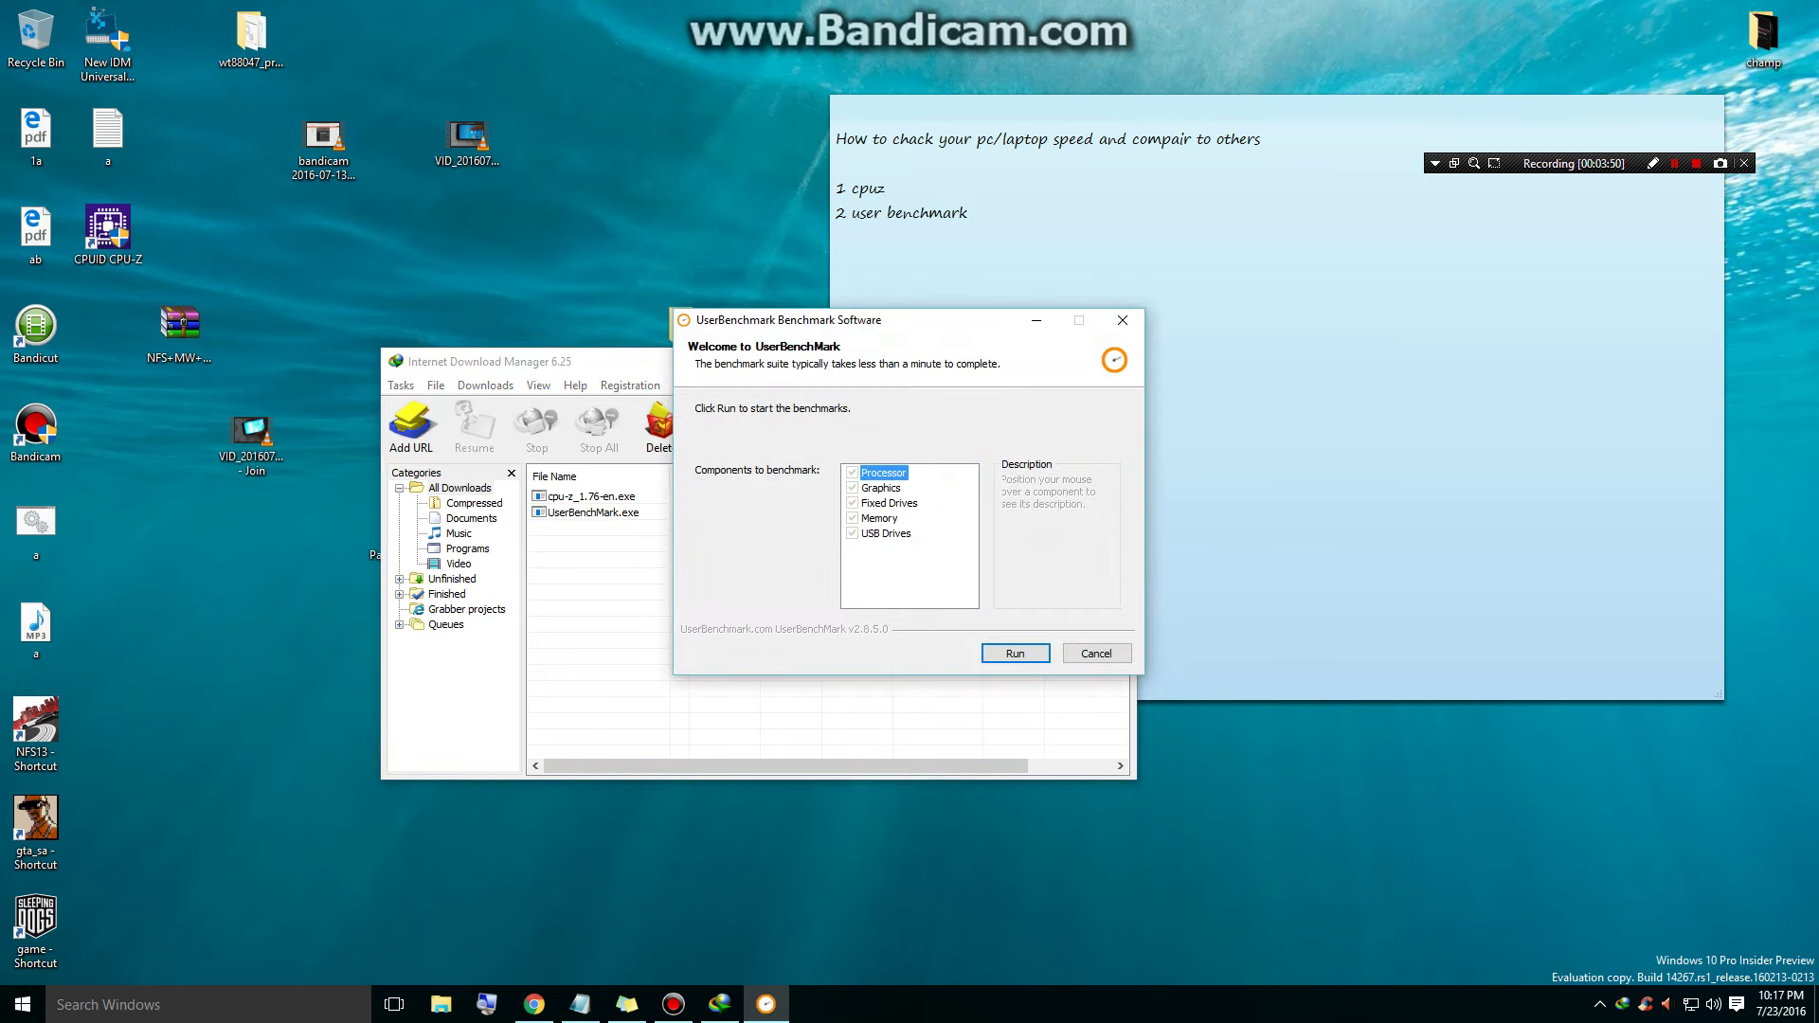
left_click(1071, 720)
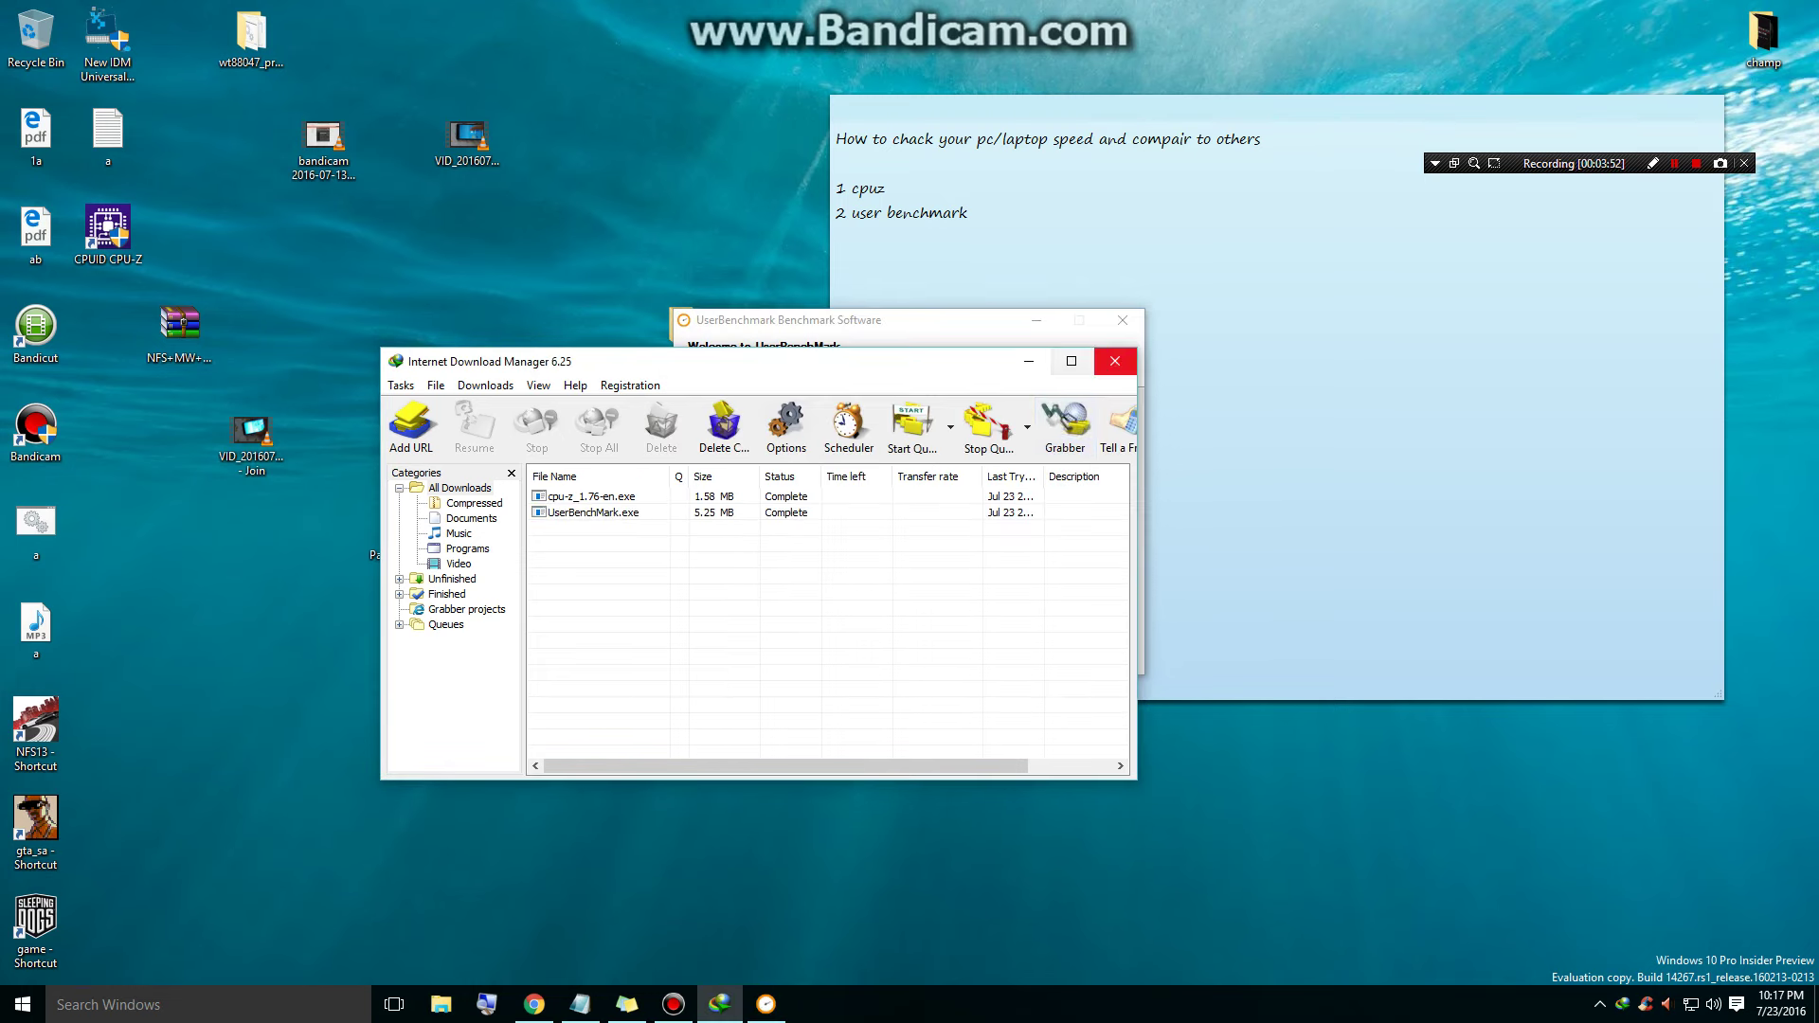
left_click(1116, 361)
Bring the UserBenchmark window to the front and move it off most of the sticky note
left_click(836, 262)
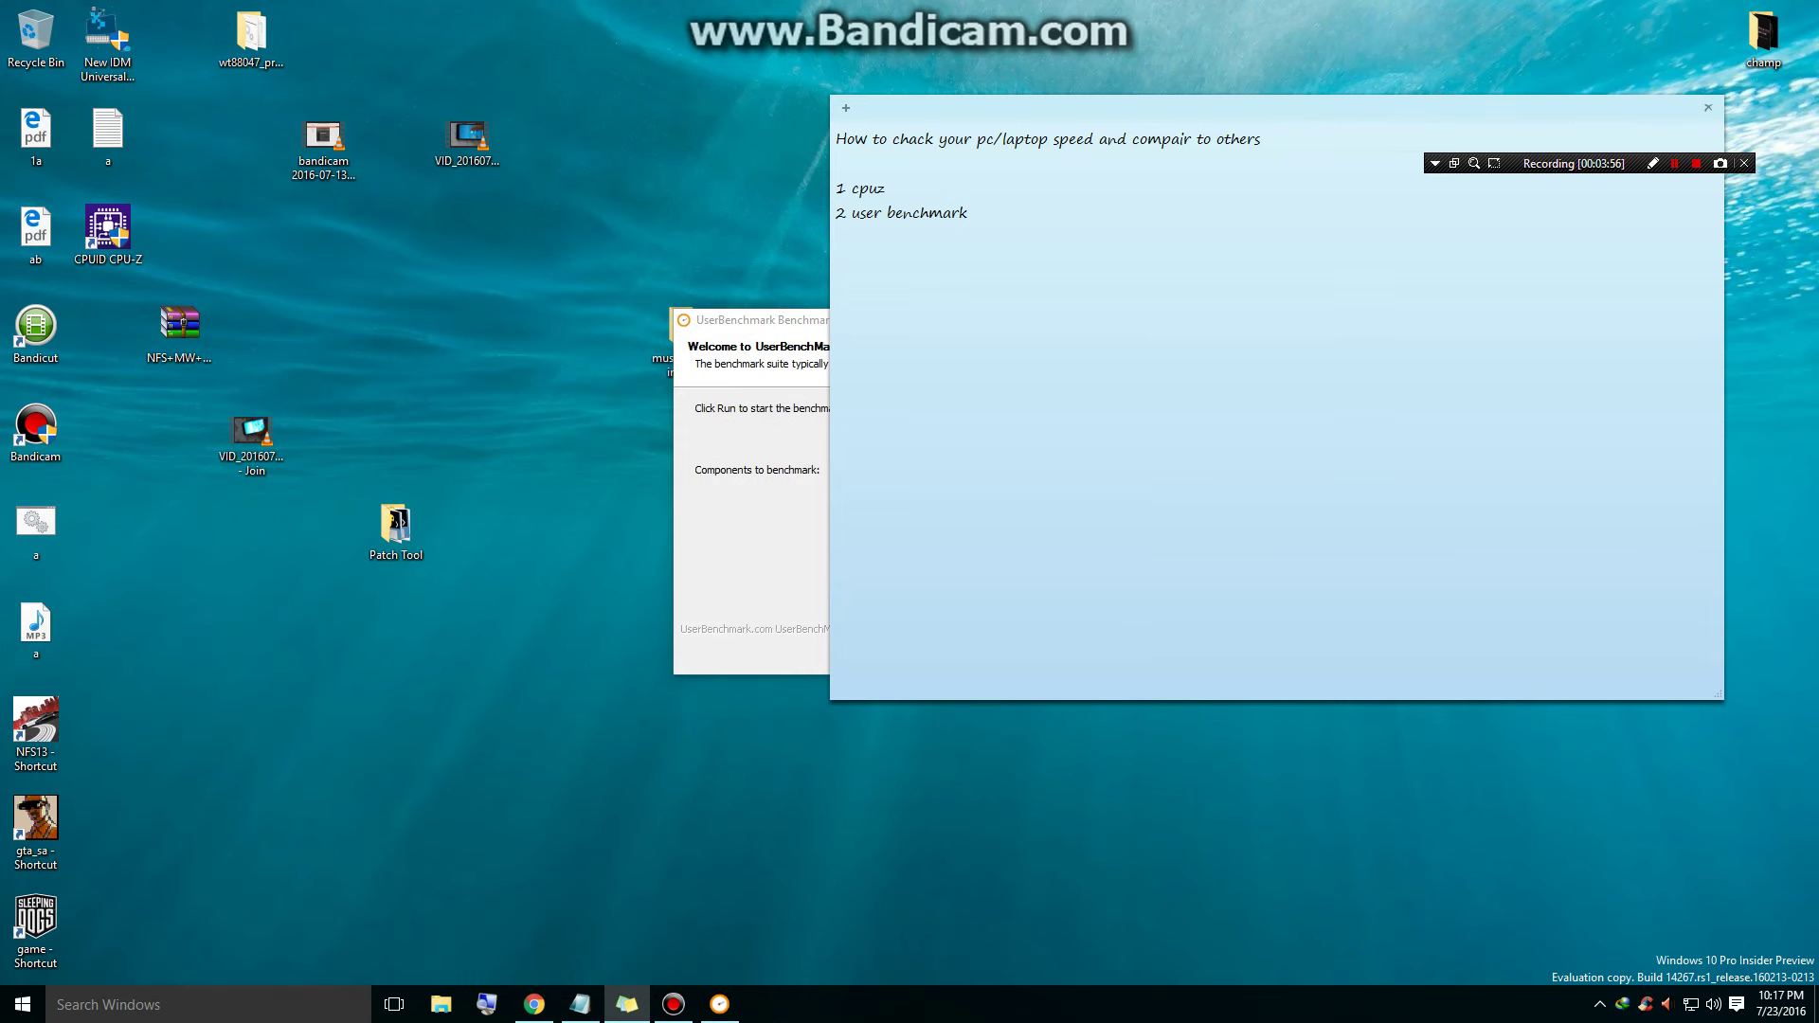
left_click(719, 1004)
left_click_drag(901, 319, 644, 296)
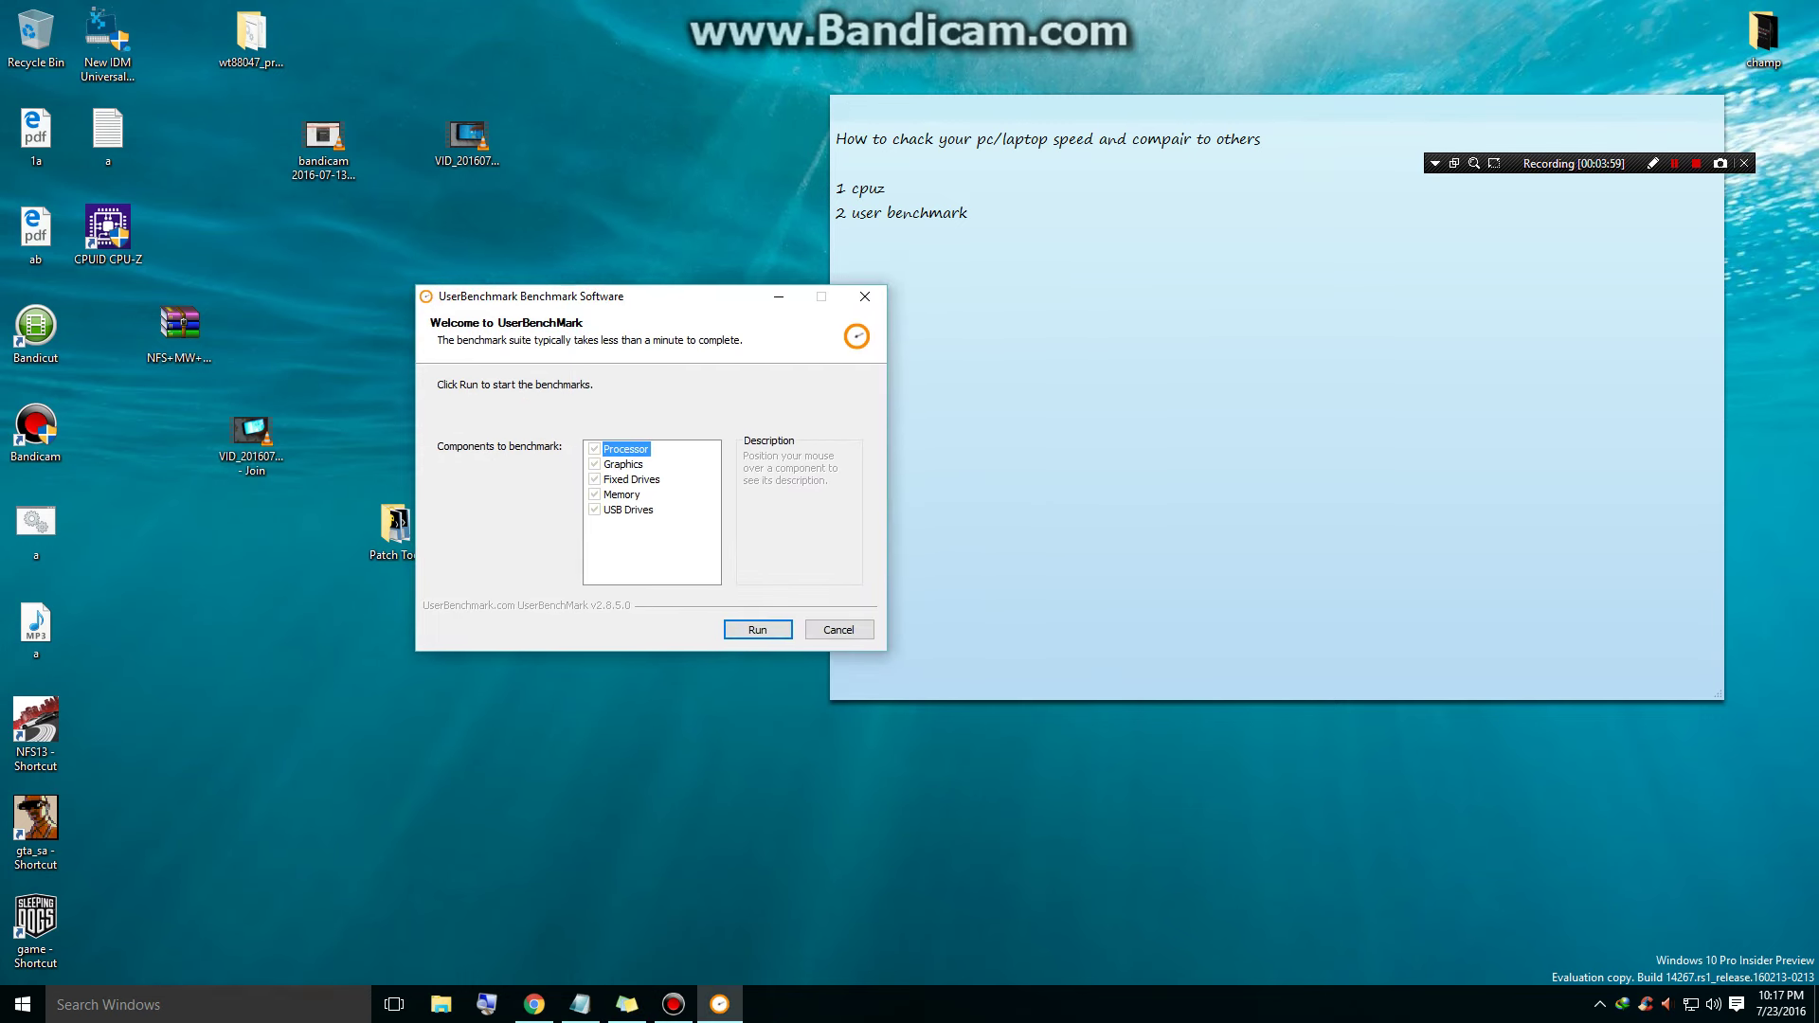
Add the line "this softwere is not install in your pc" to the sticky note below the two listed programs
left_click(836, 261)
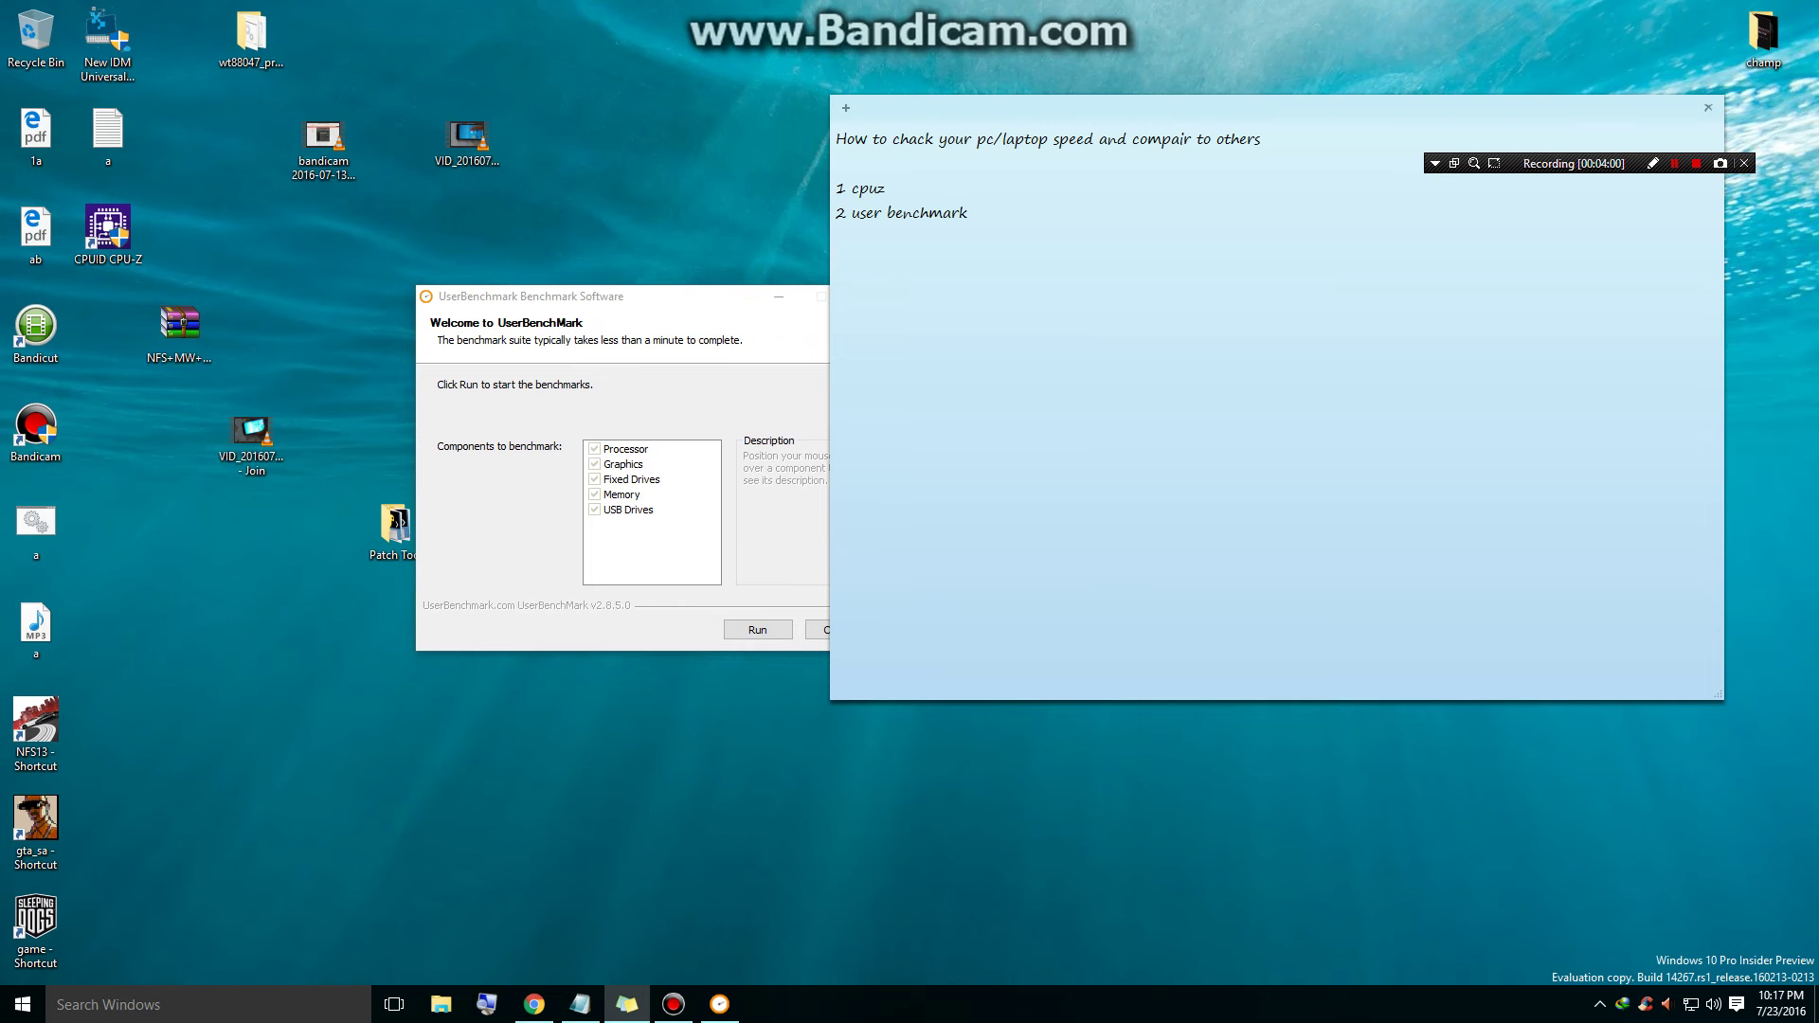
type("this softwere is not install in your pc")
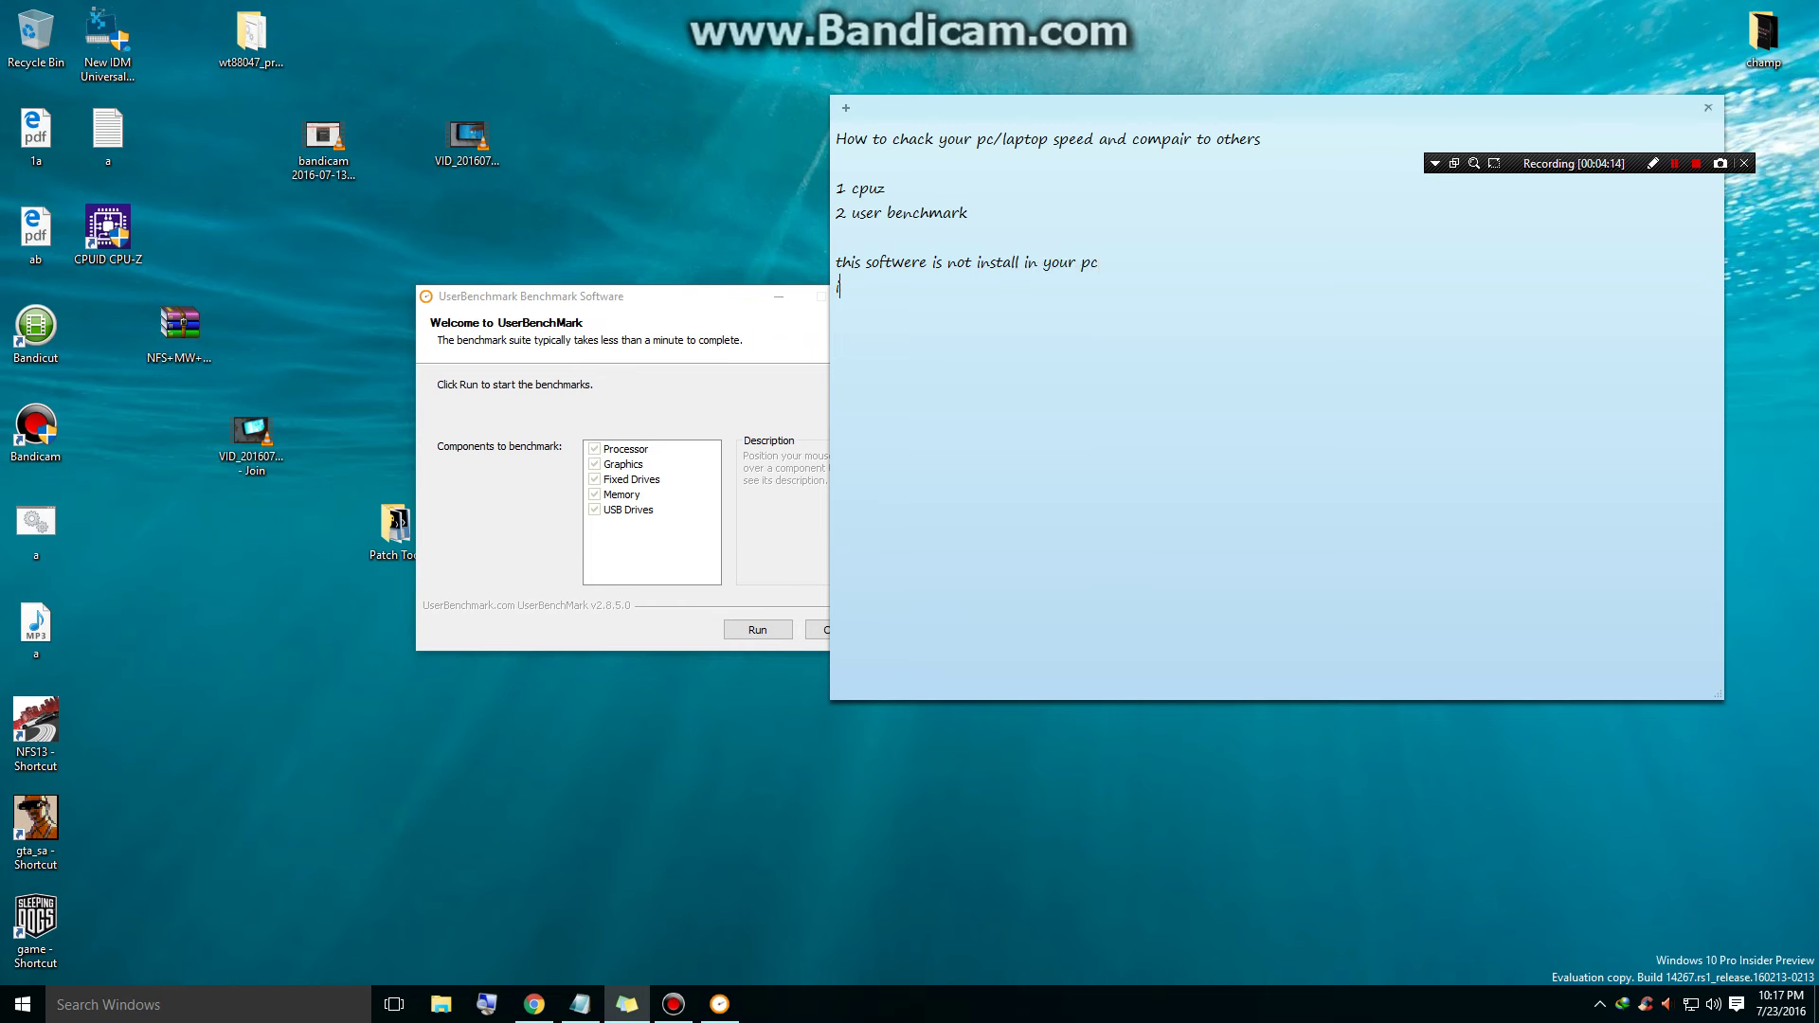
type(" it run an")
type("d chack you")
type("r system ")
type("and")
type(" it ")
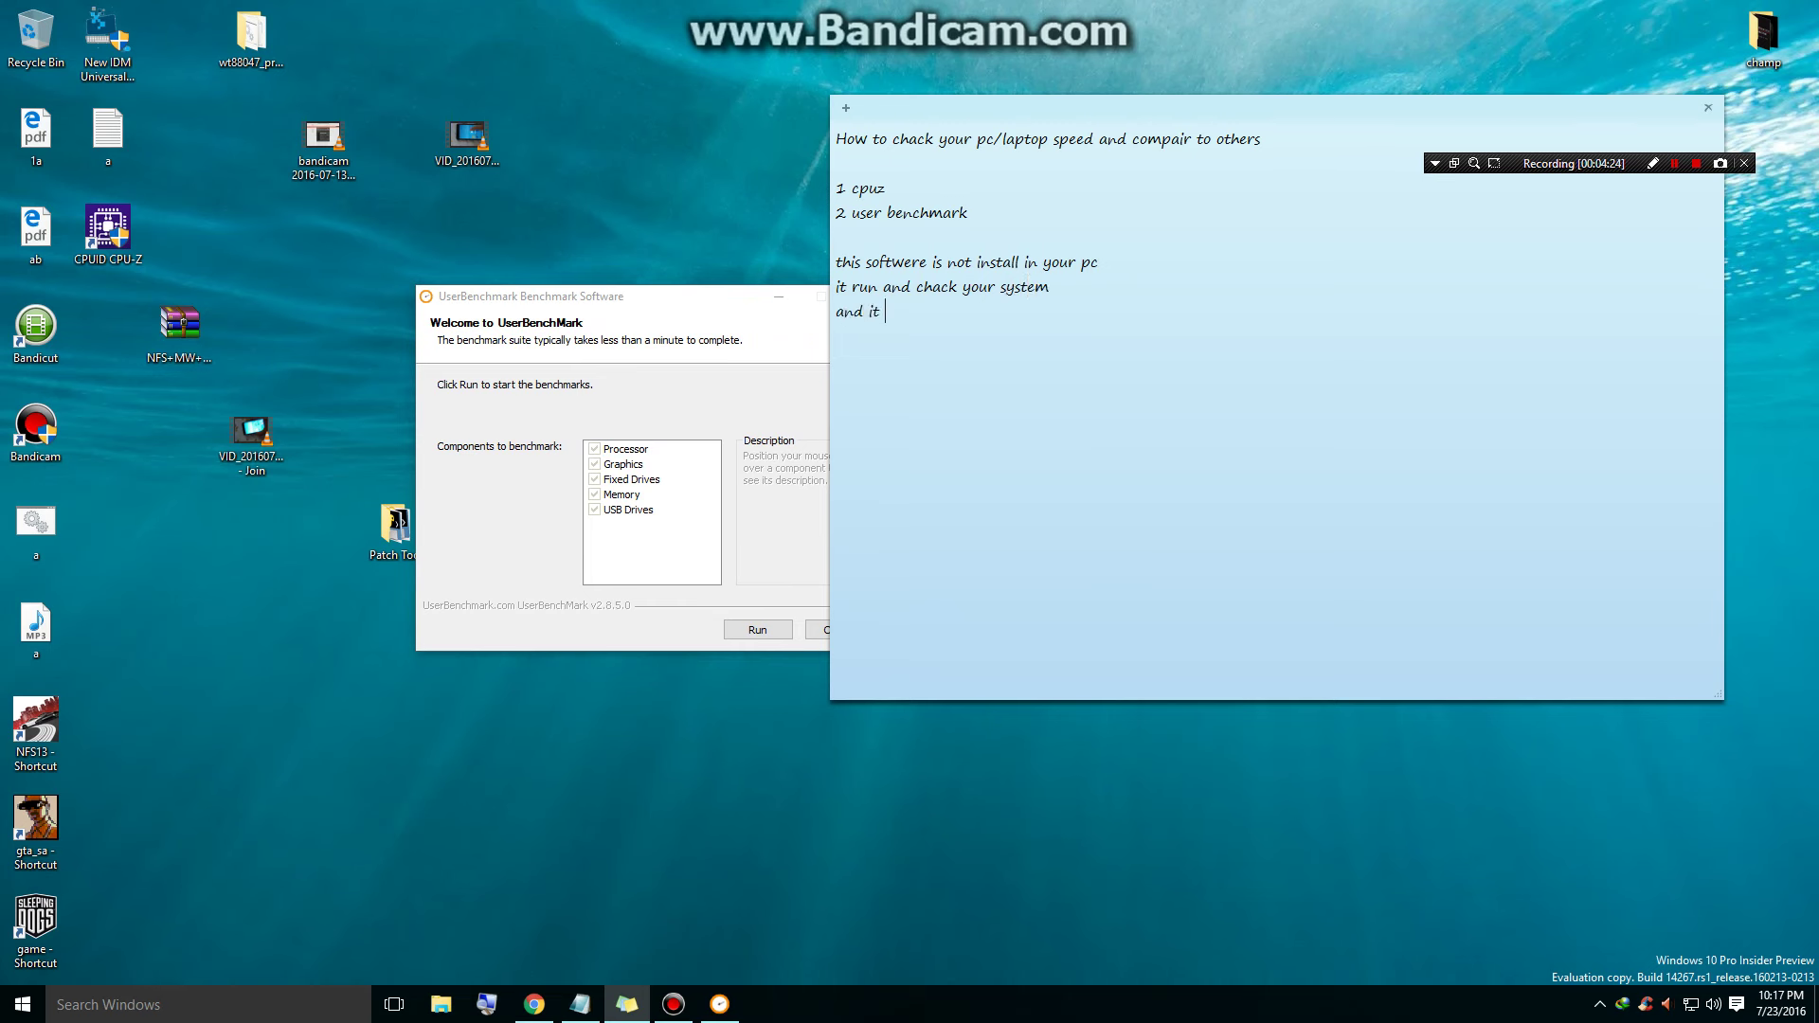
type("requre internet connection")
Run the UserBenchmark test on all components and dismiss the Internet Download Manager registration warning
key("alt+Tab")
key("Return")
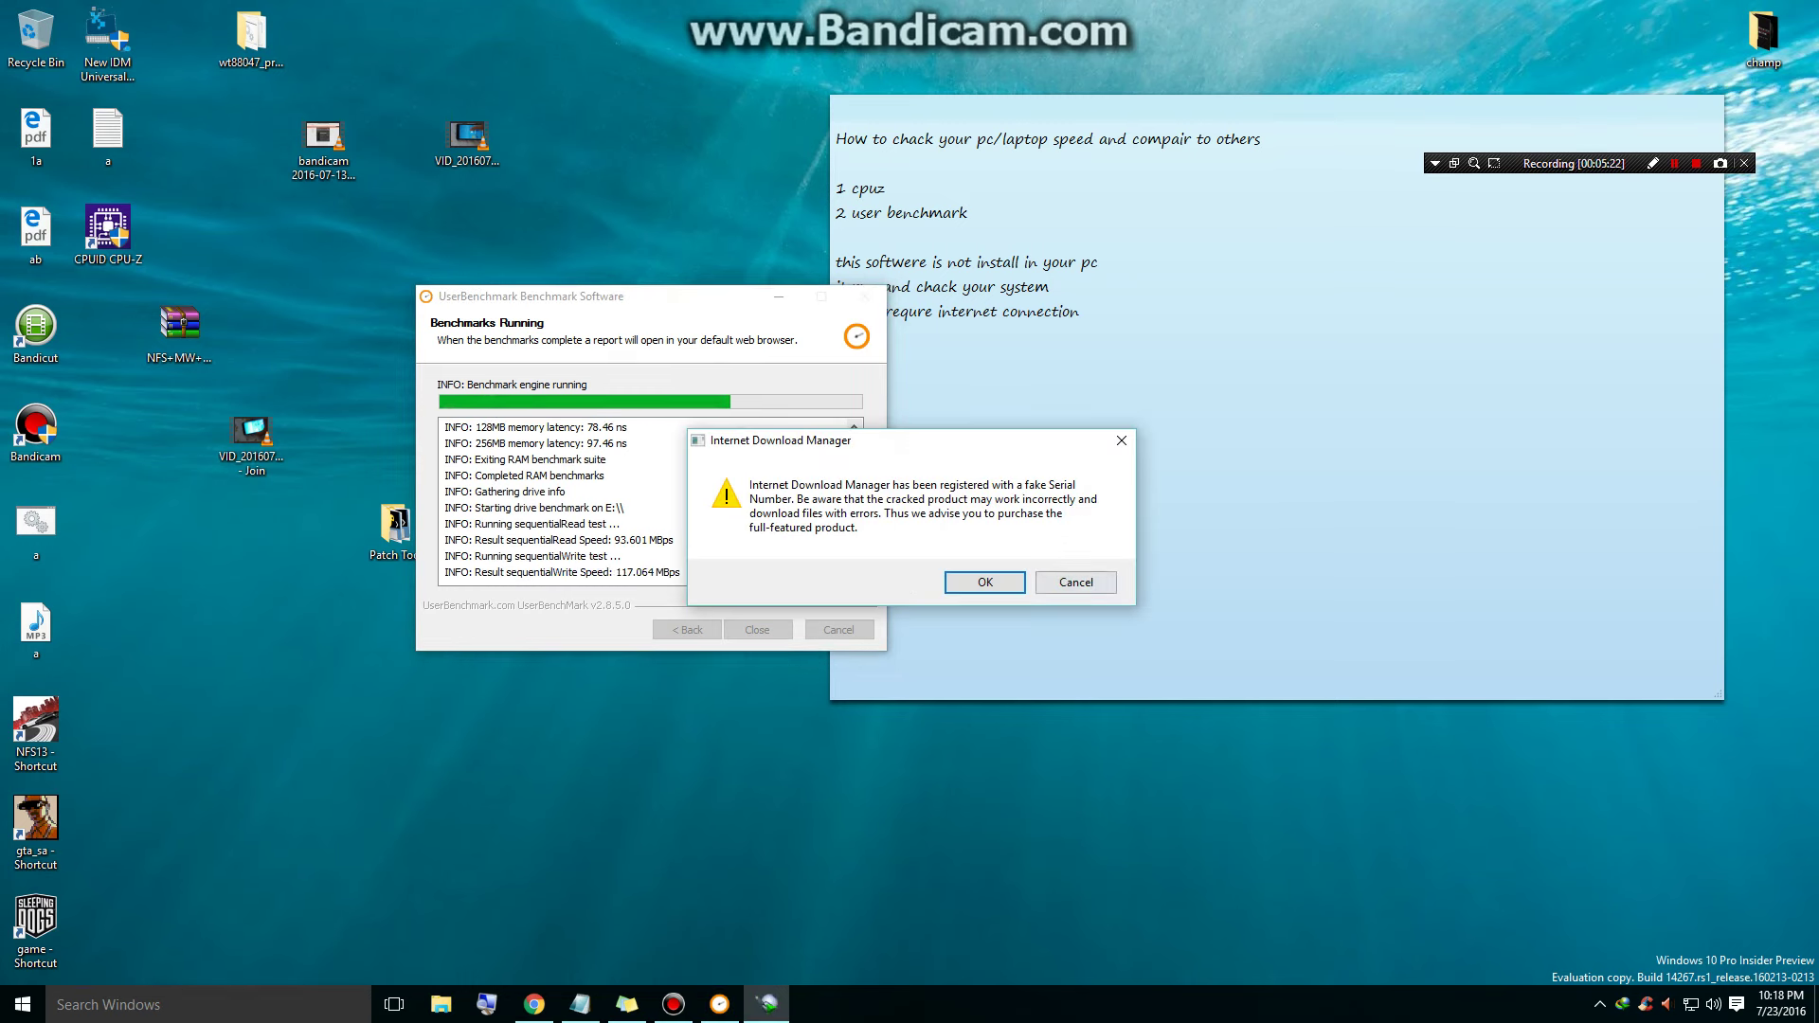
key("Return")
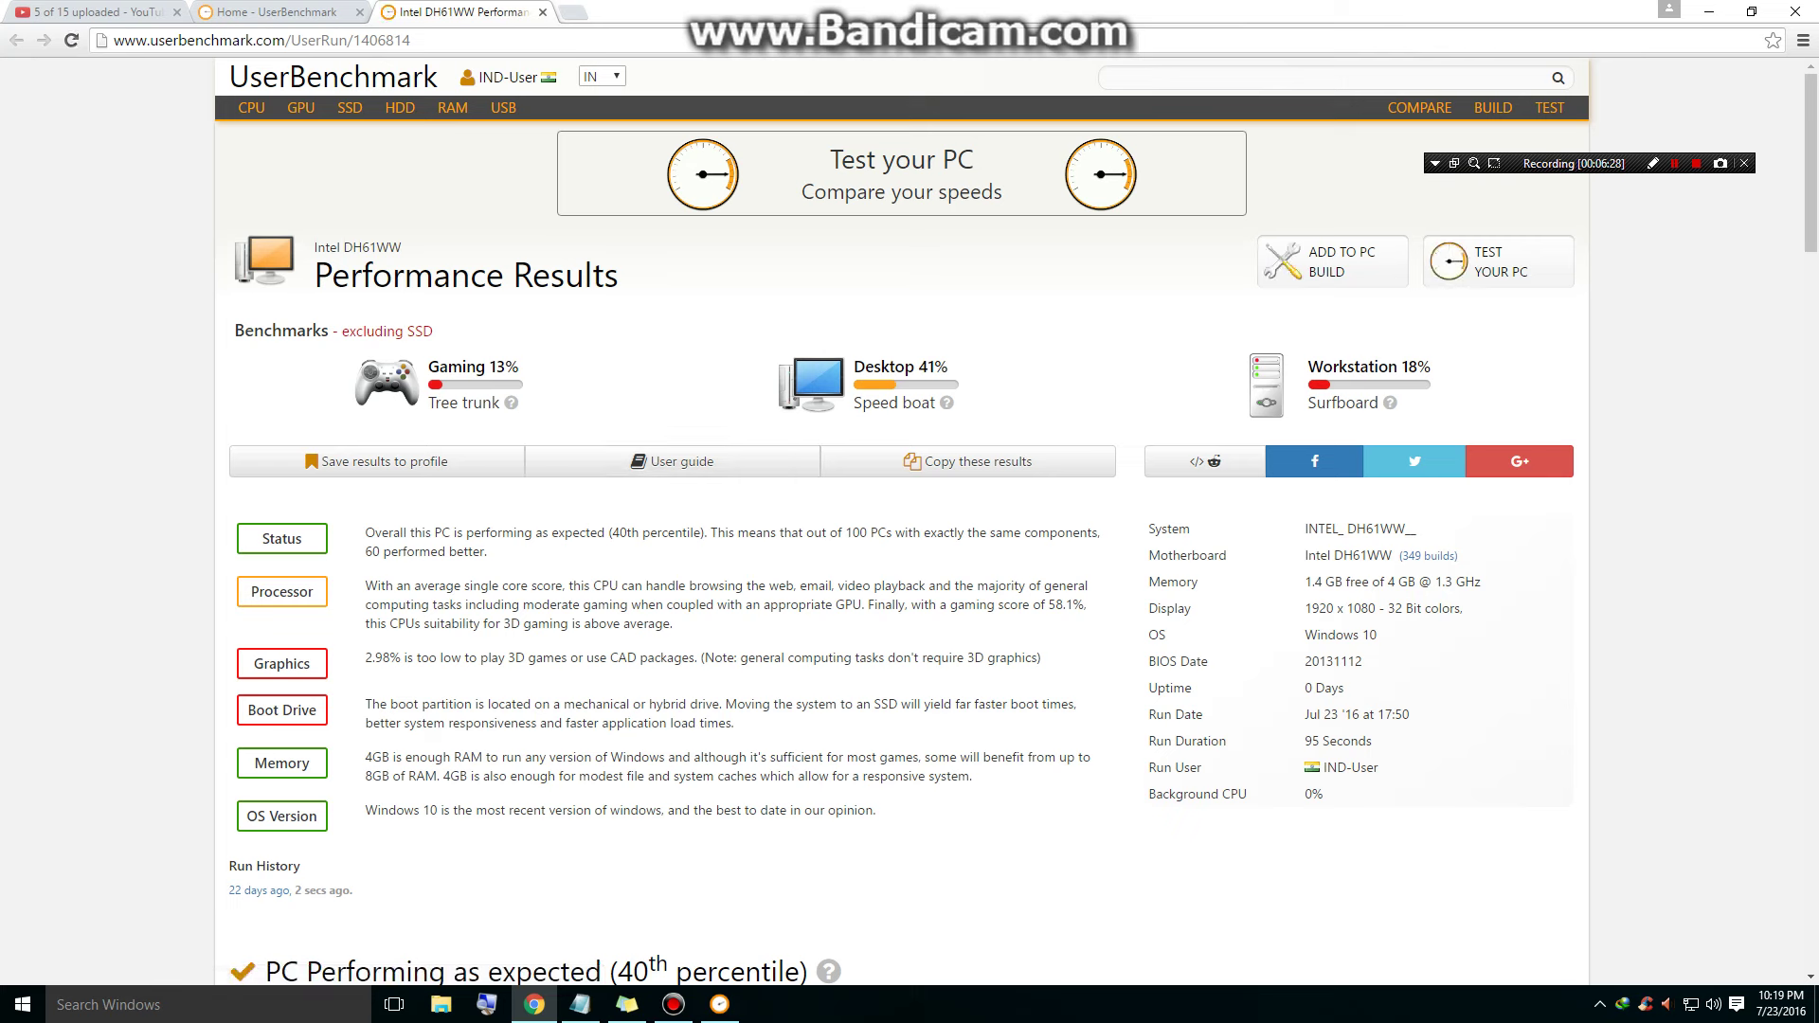
Bring up the sticky note over the results page and add the line "hear is result"
left_click(626, 1004)
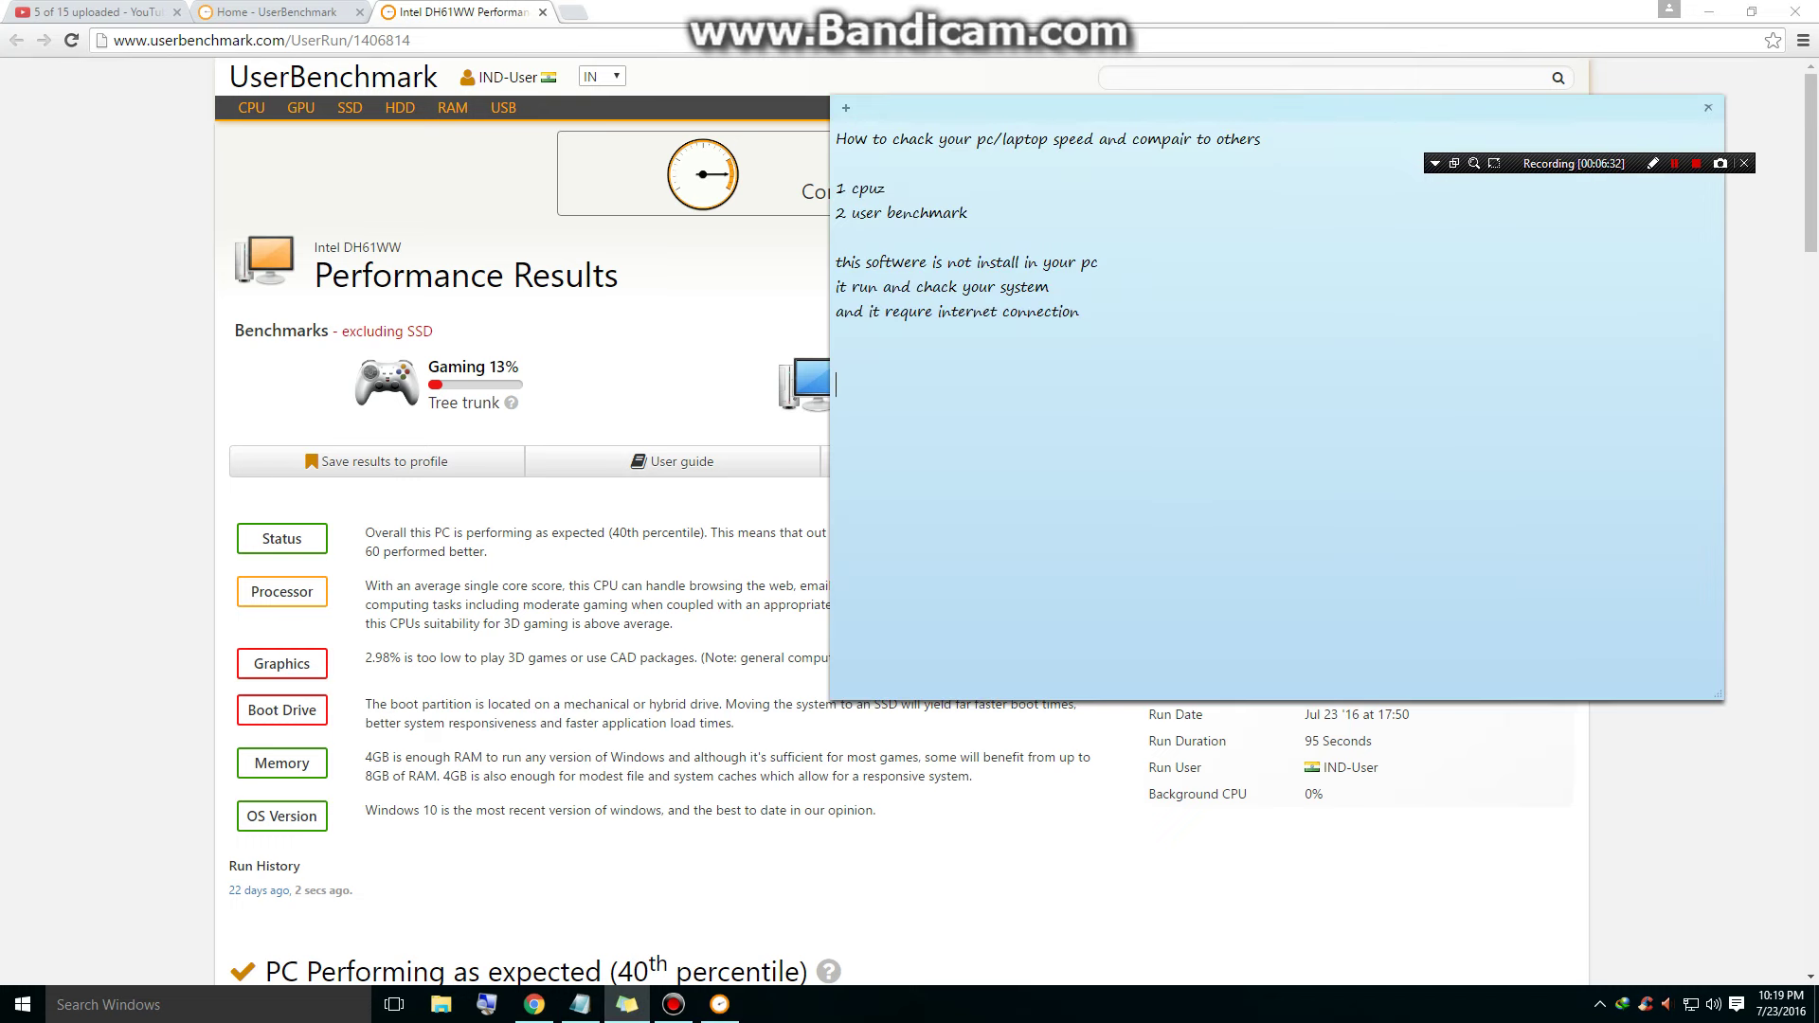
type("hear is result")
Switch back to Chrome and examine the gaming and desktop scores, the graphics rating and the run details in the results summary
key("alt+Tab")
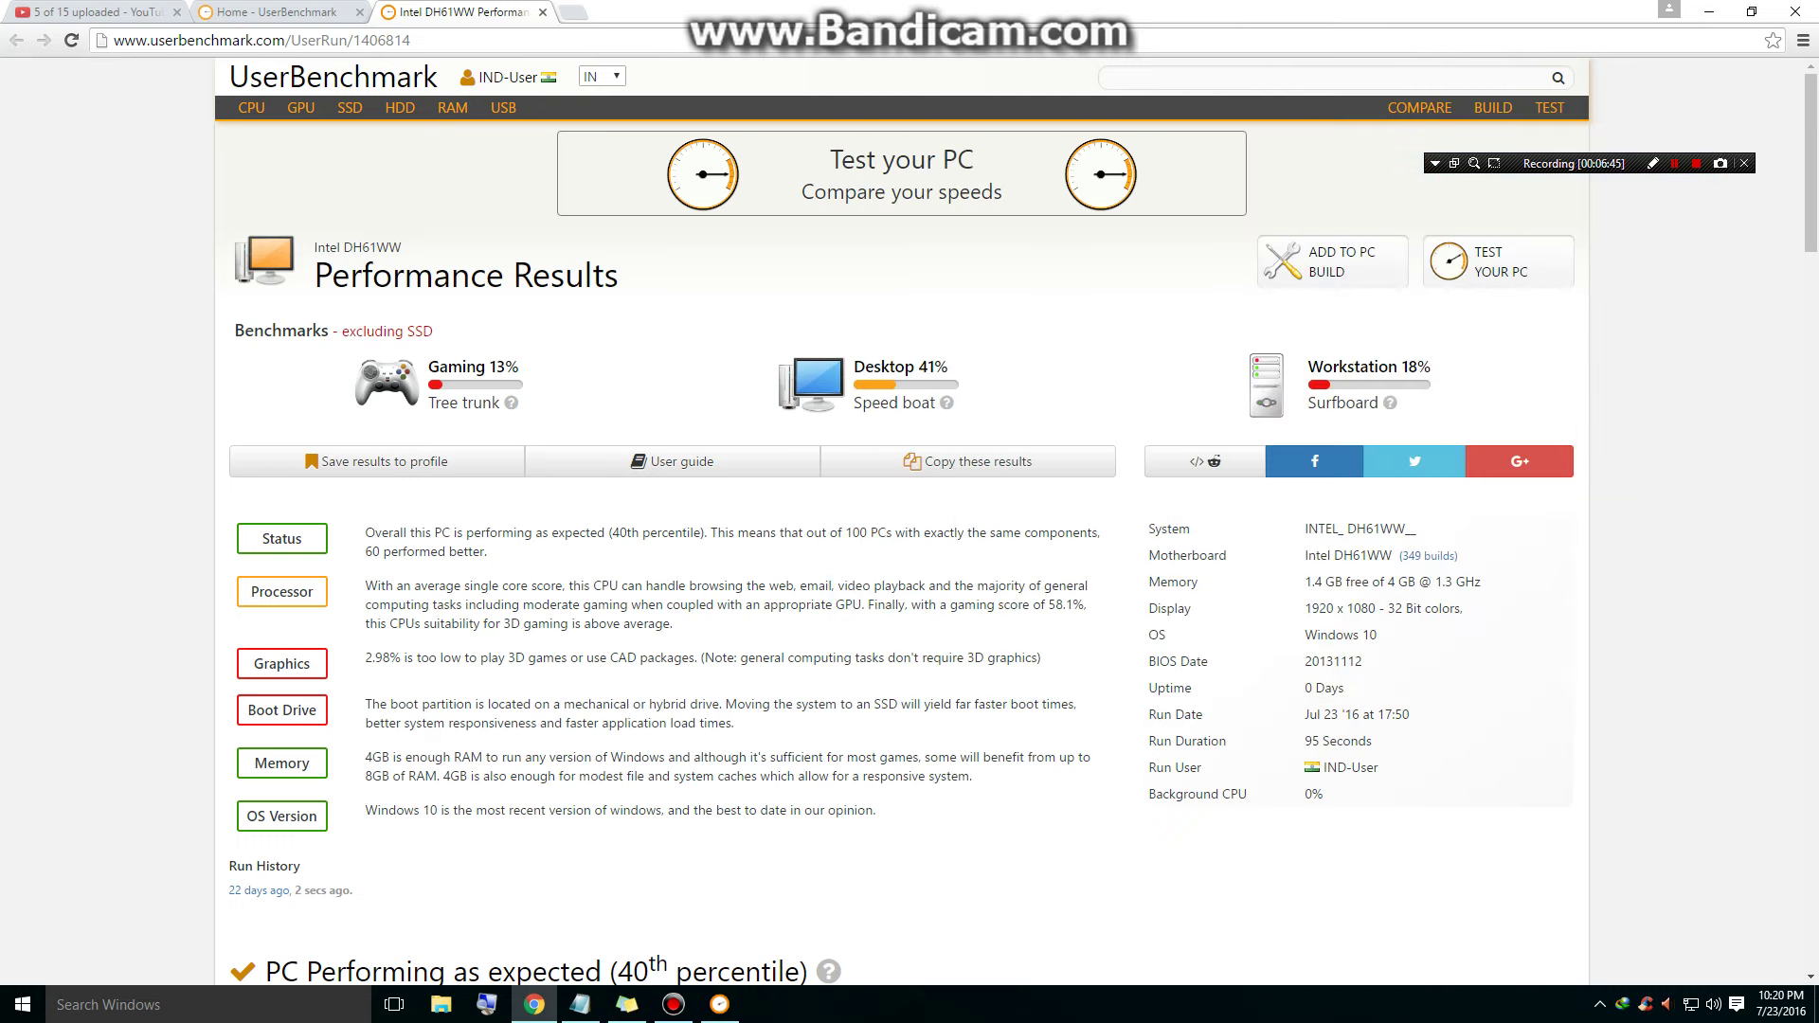
left_click_drag(520, 367, 496, 367)
double_click(885, 367)
left_click(885, 367)
left_click_drag(830, 658, 820, 657)
left_click_drag(1343, 741, 1348, 767)
left_click(1348, 768)
Review the rest of the report, from the component benchmarks and memory latency chart to the typical builds and best hardware lists
scroll(1361, 714, "down", 5)
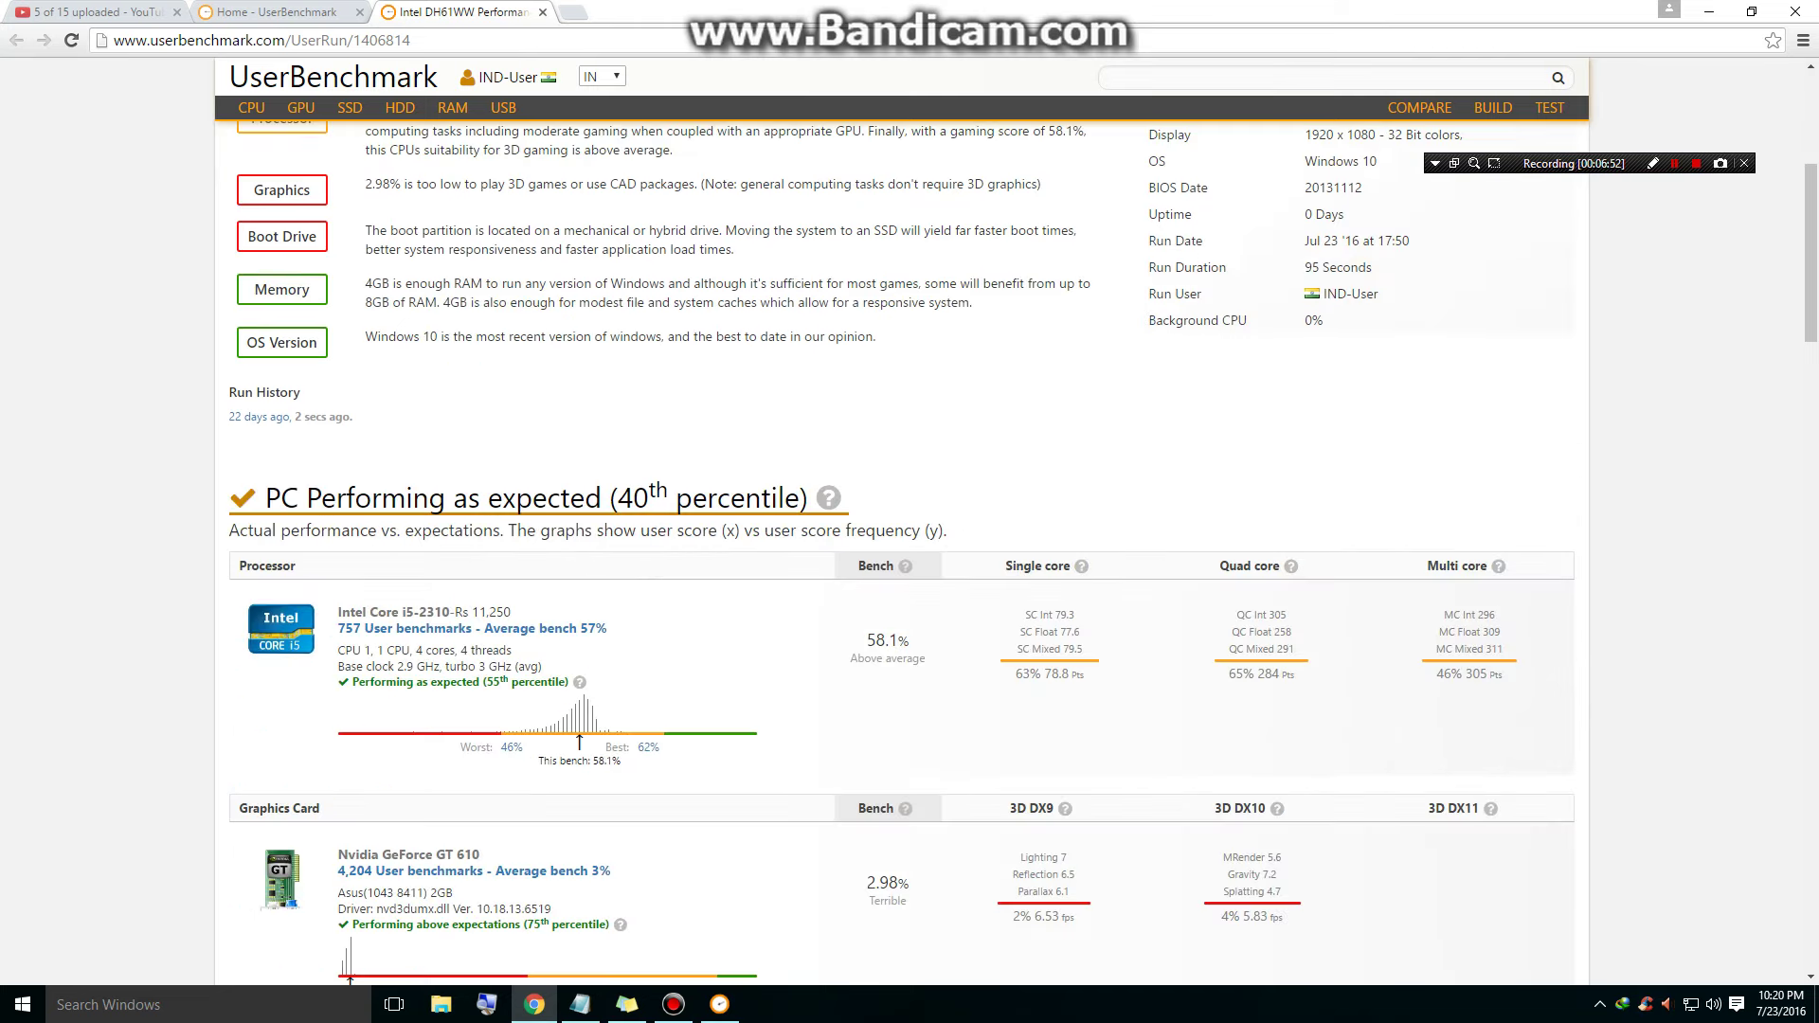
scroll(900, 549, "down", 5)
scroll(900, 550, "down", 2)
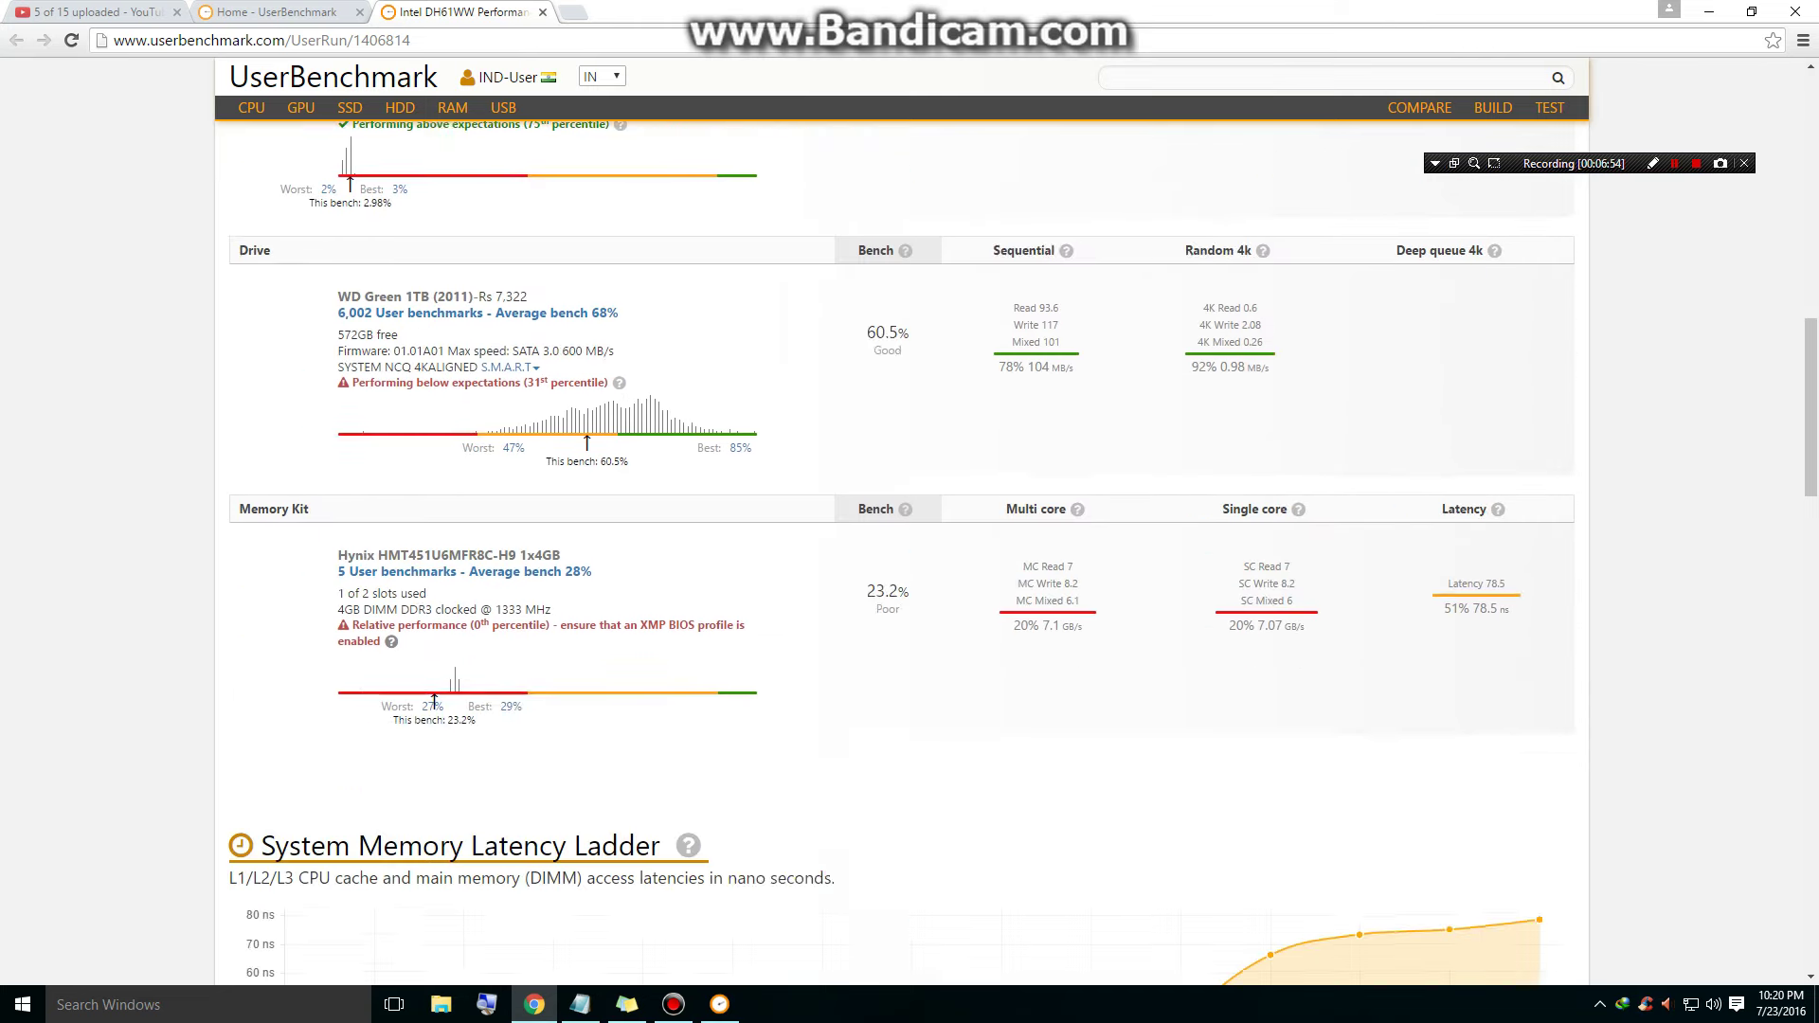
scroll(900, 549, "down", 7)
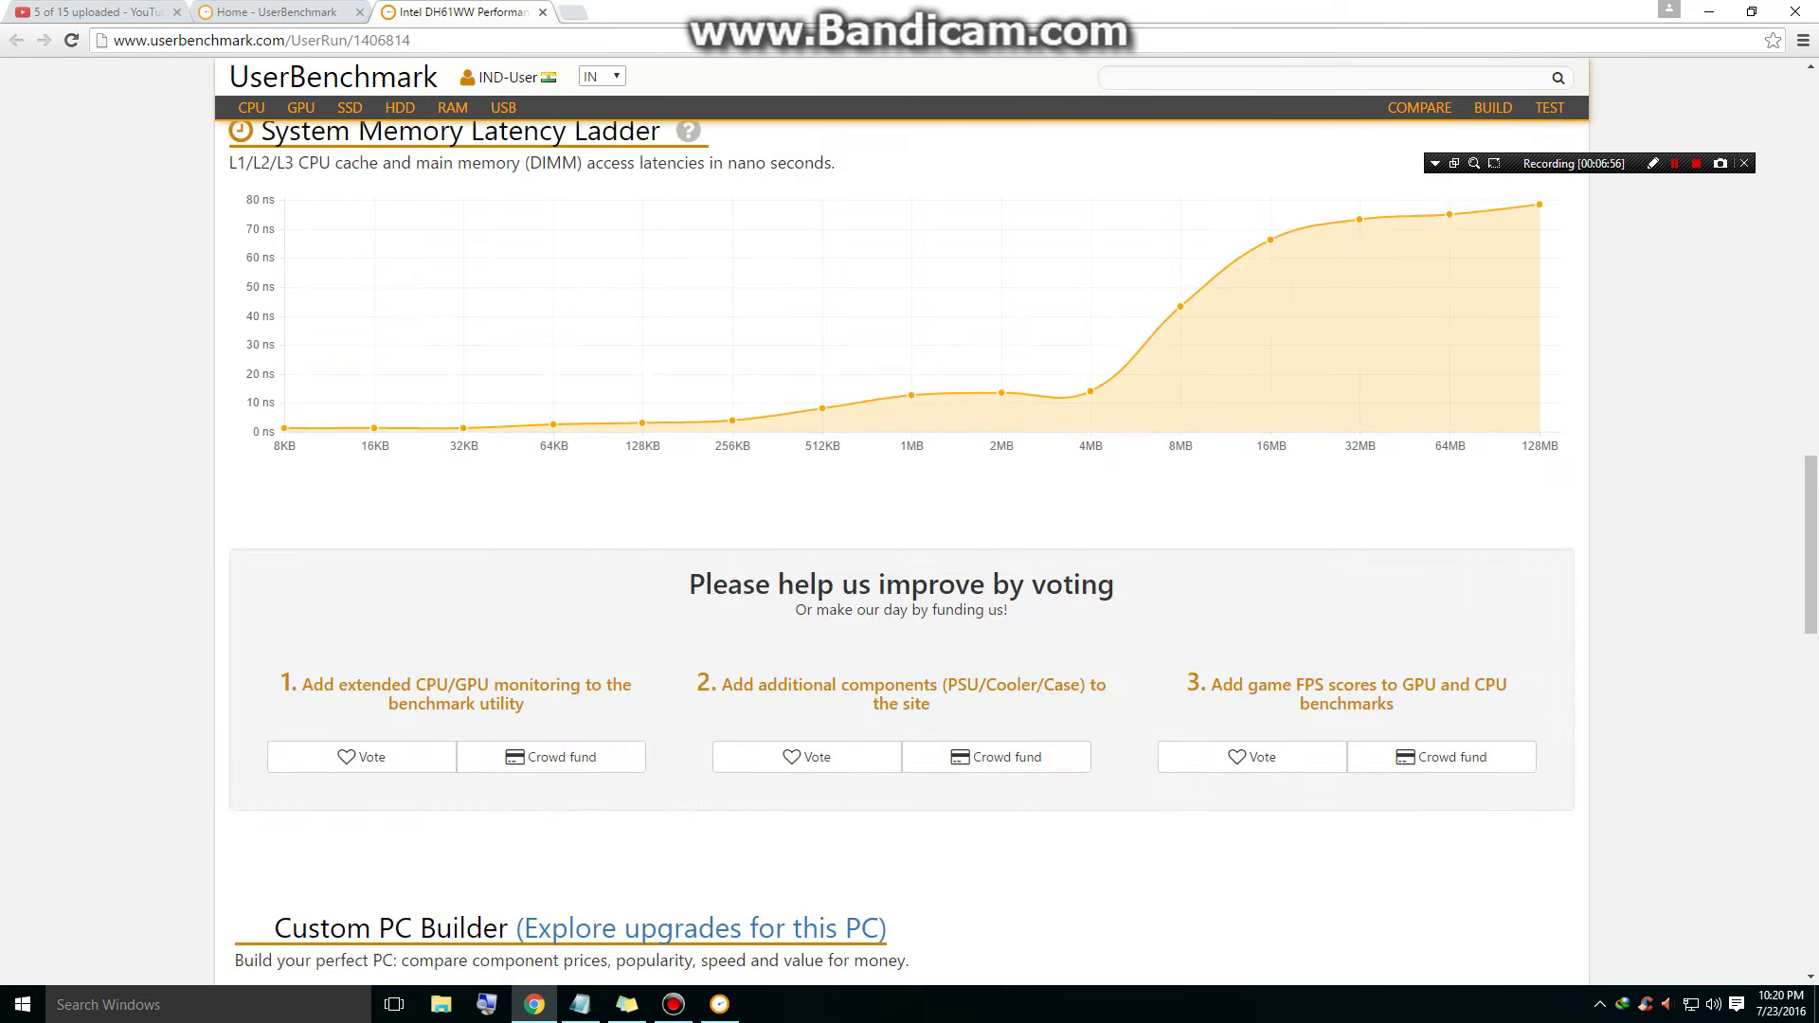
triple_click(901, 584)
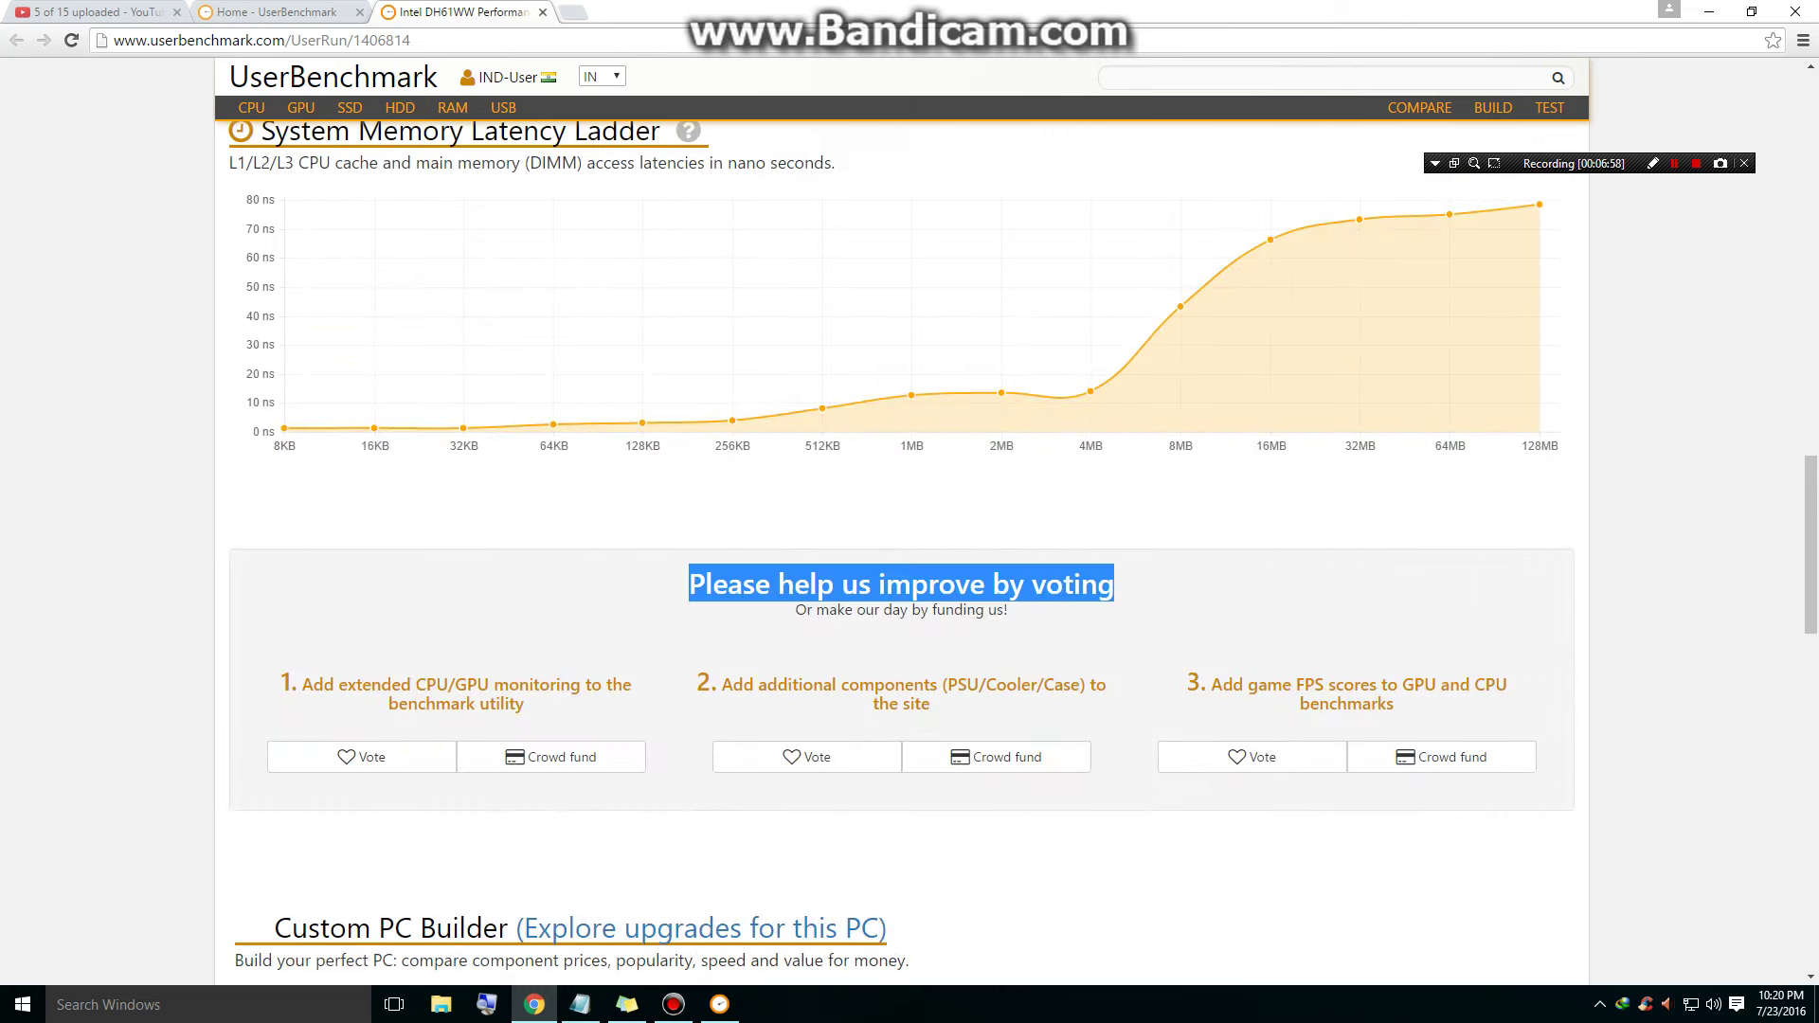
left_click(901, 584)
scroll(901, 553, "down", 10)
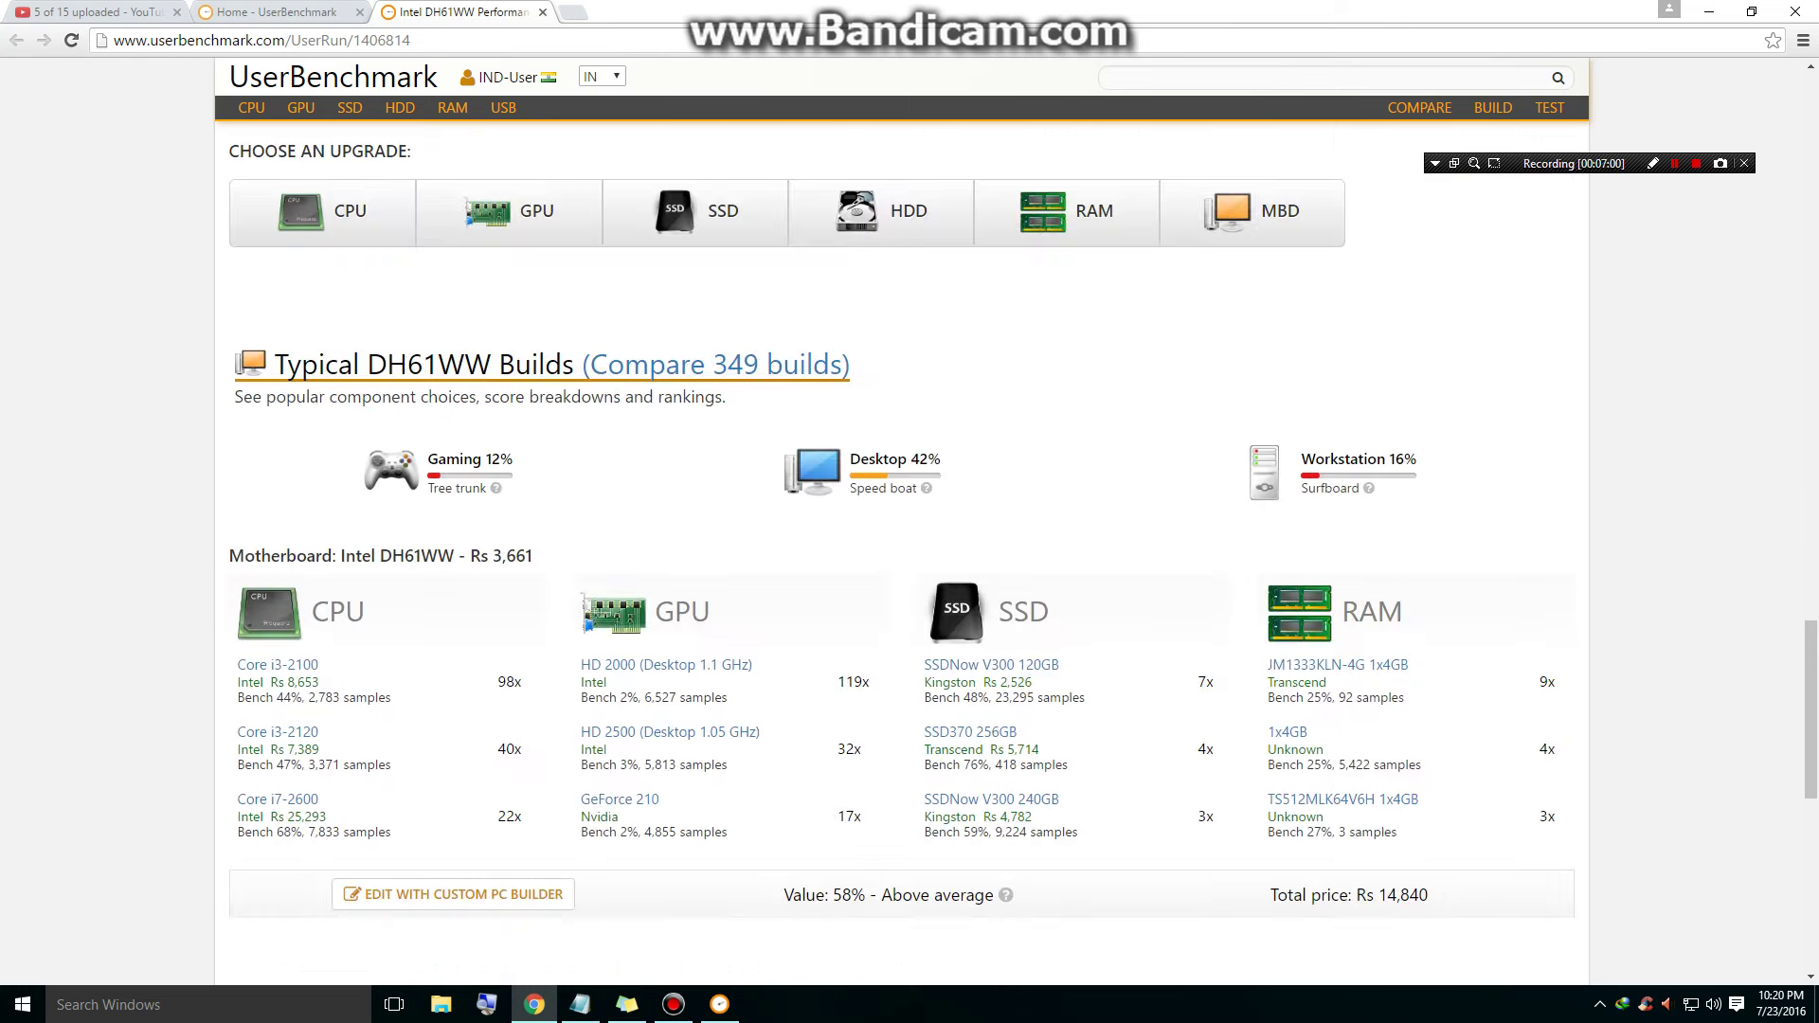
scroll(900, 549, "down", 8)
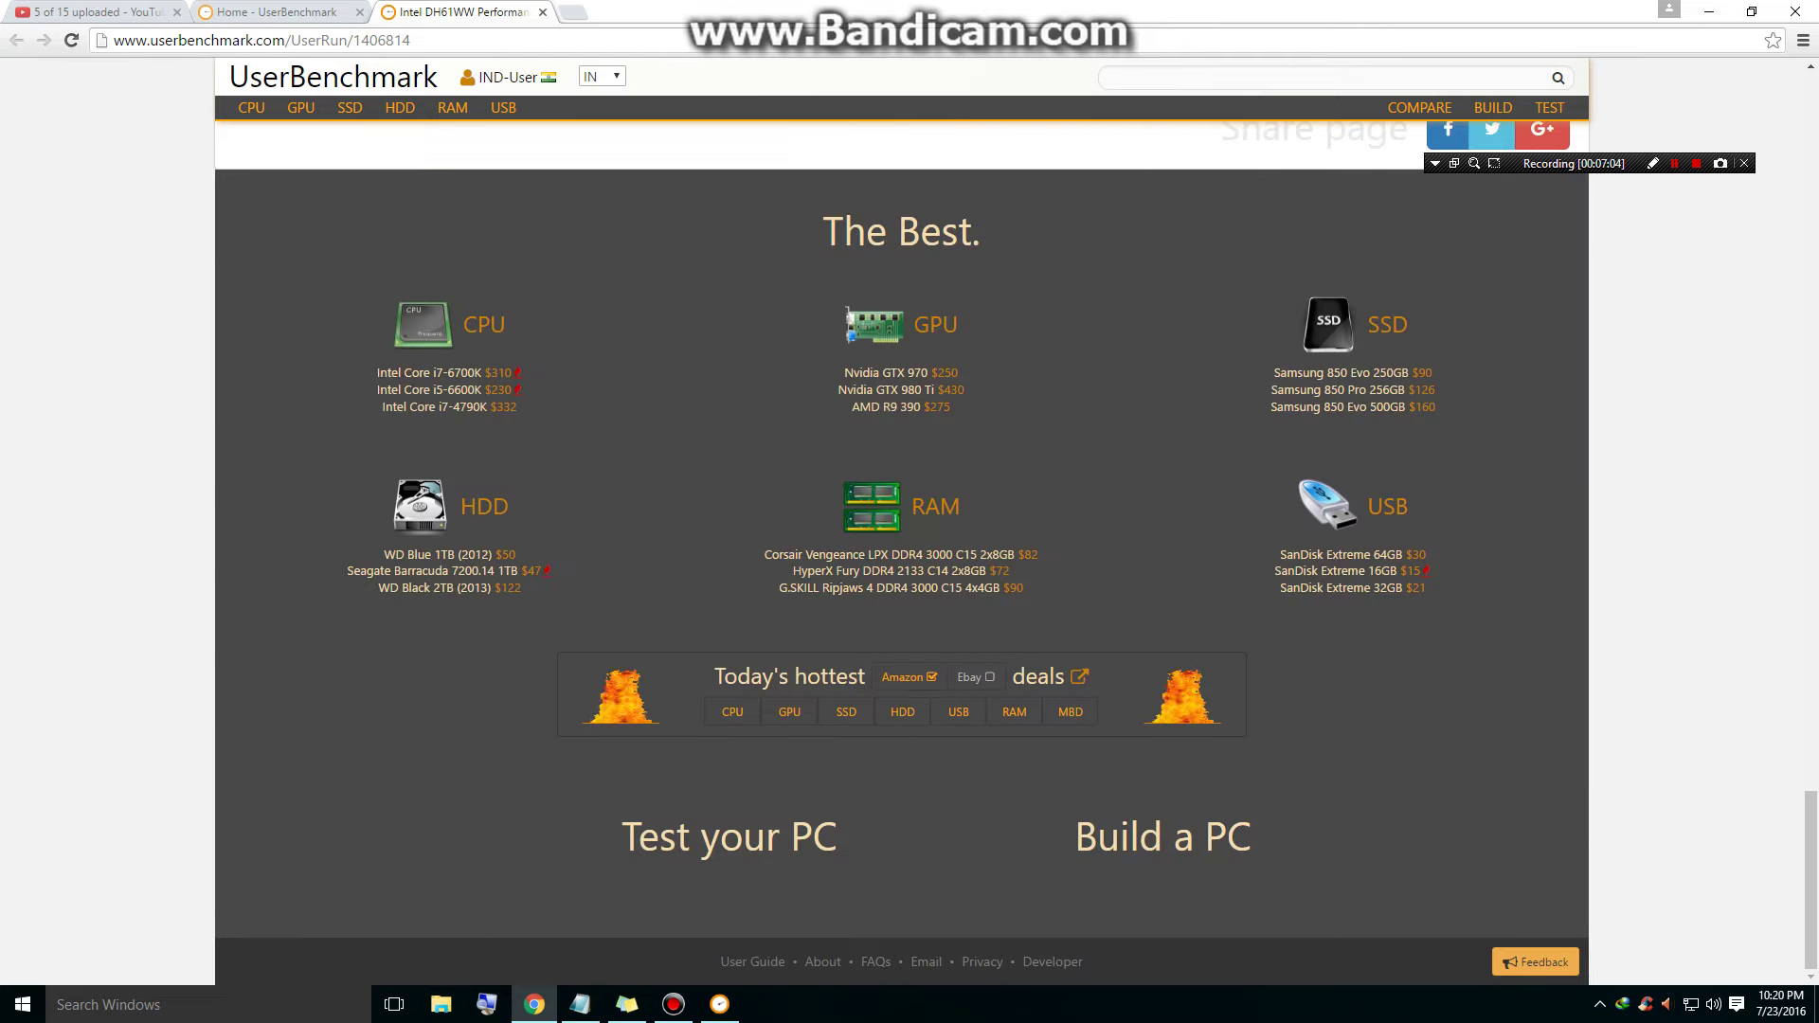
key("Home")
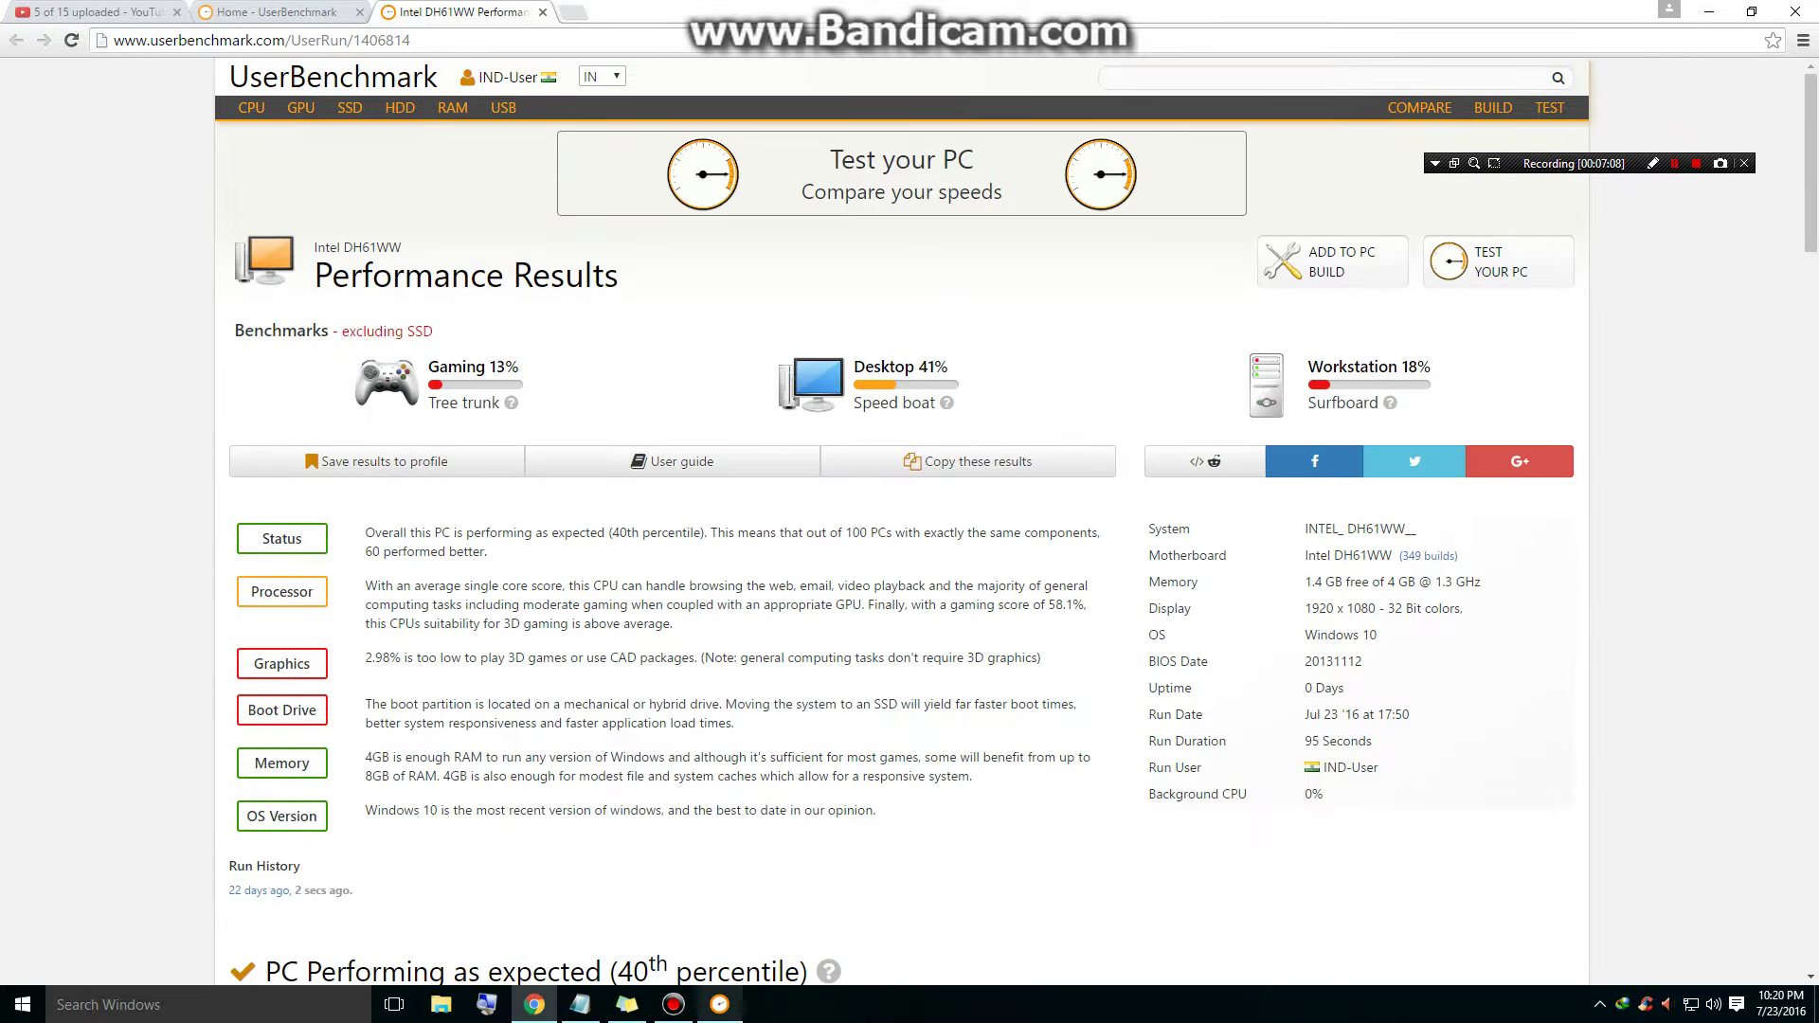
Bring up the sticky note and add the closing lines "Thanks for Watching" and "Byeeeee"
left_click(626, 1005)
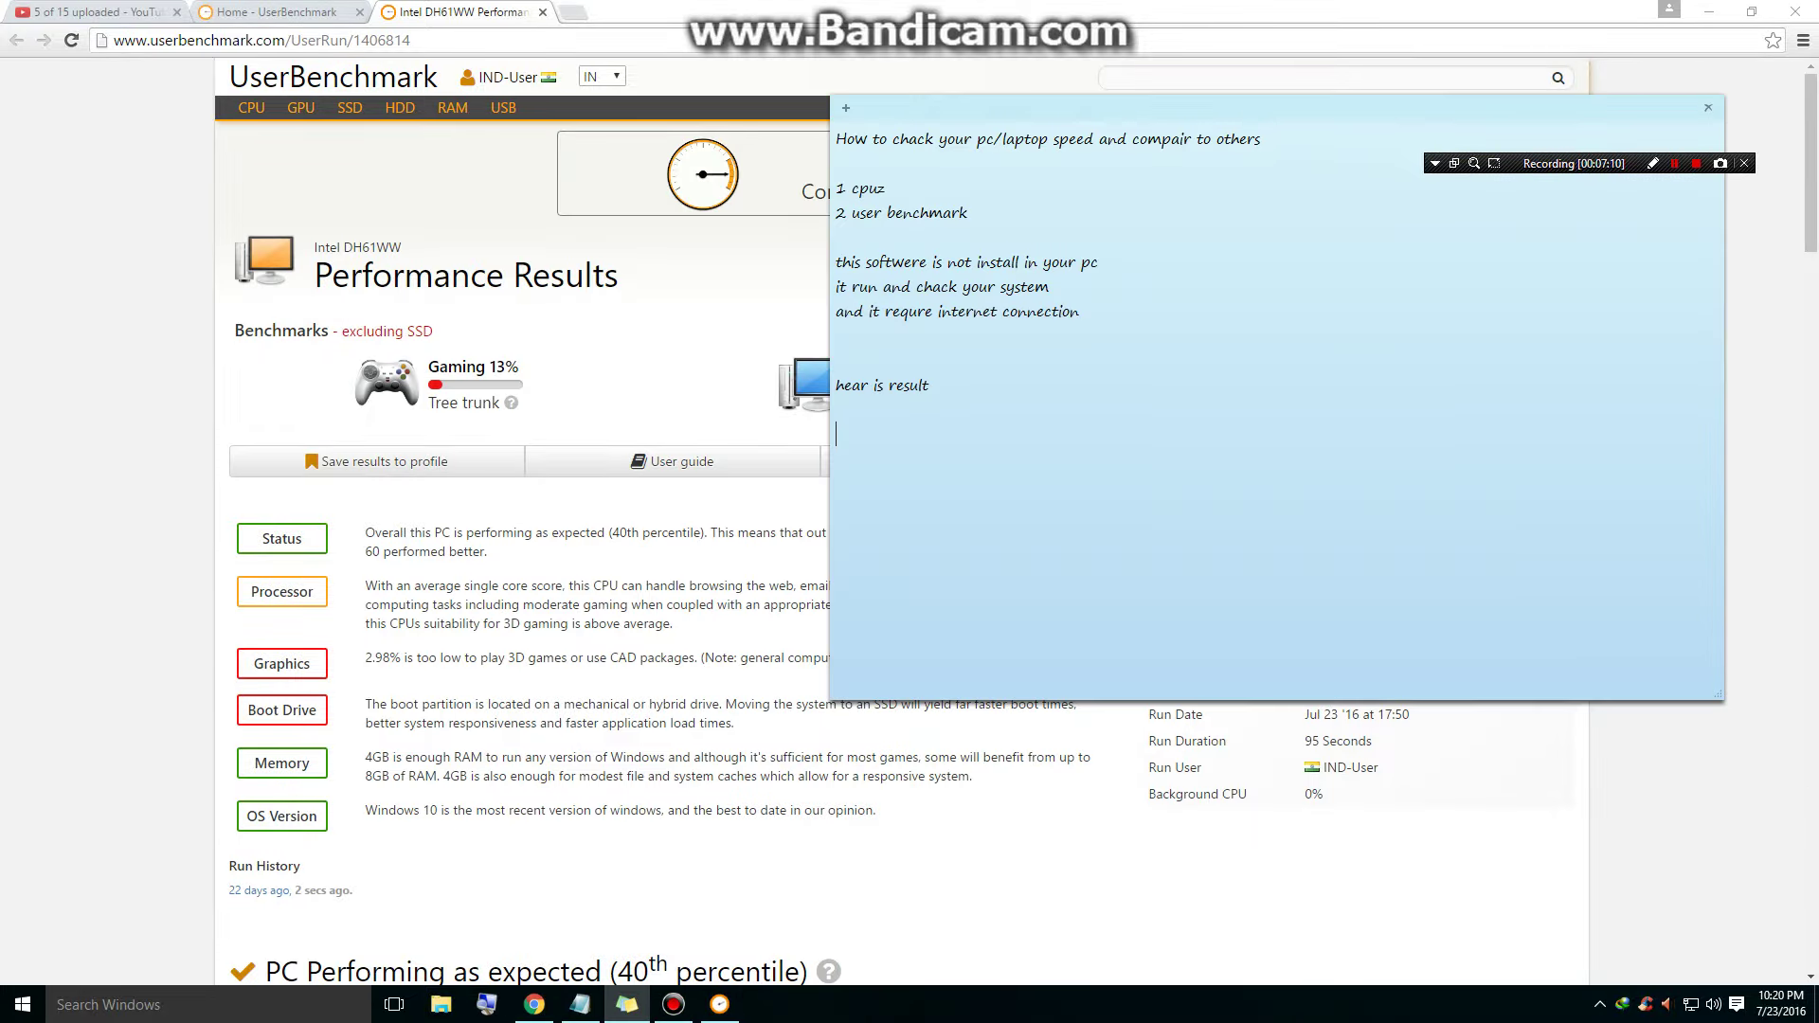
type("Thanks for WatchingByeeeee")
key("Return")
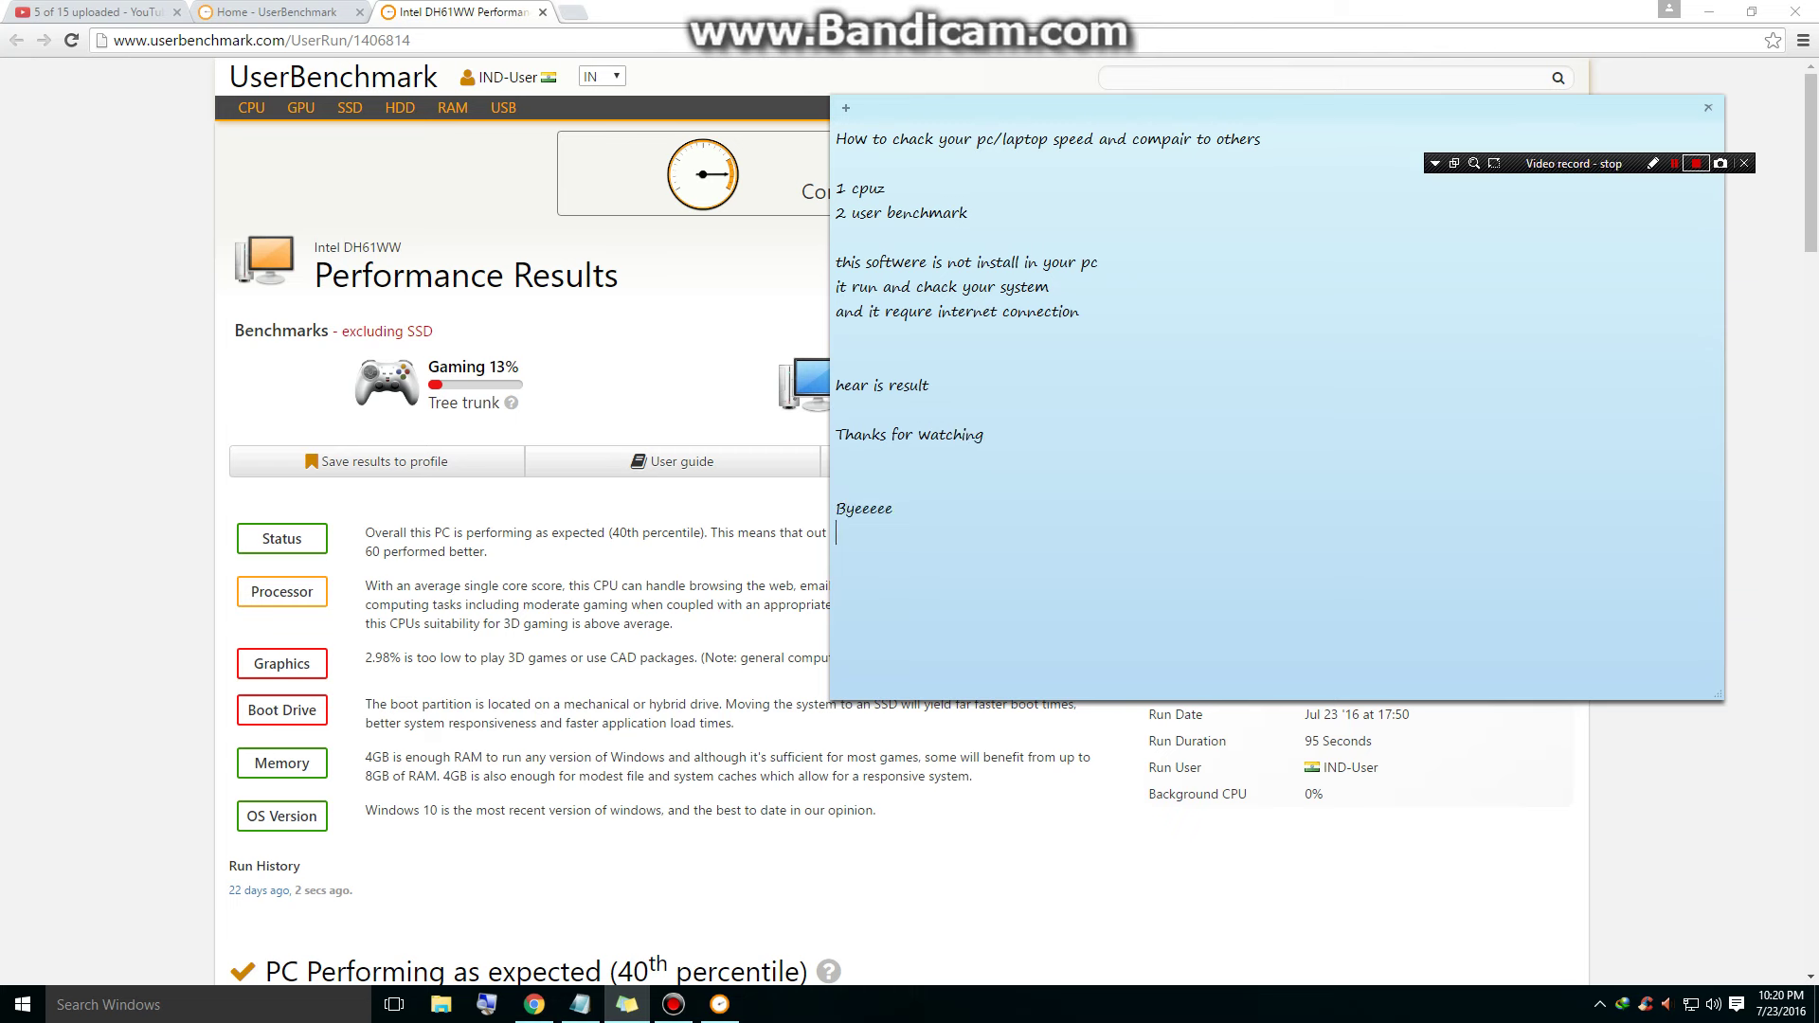